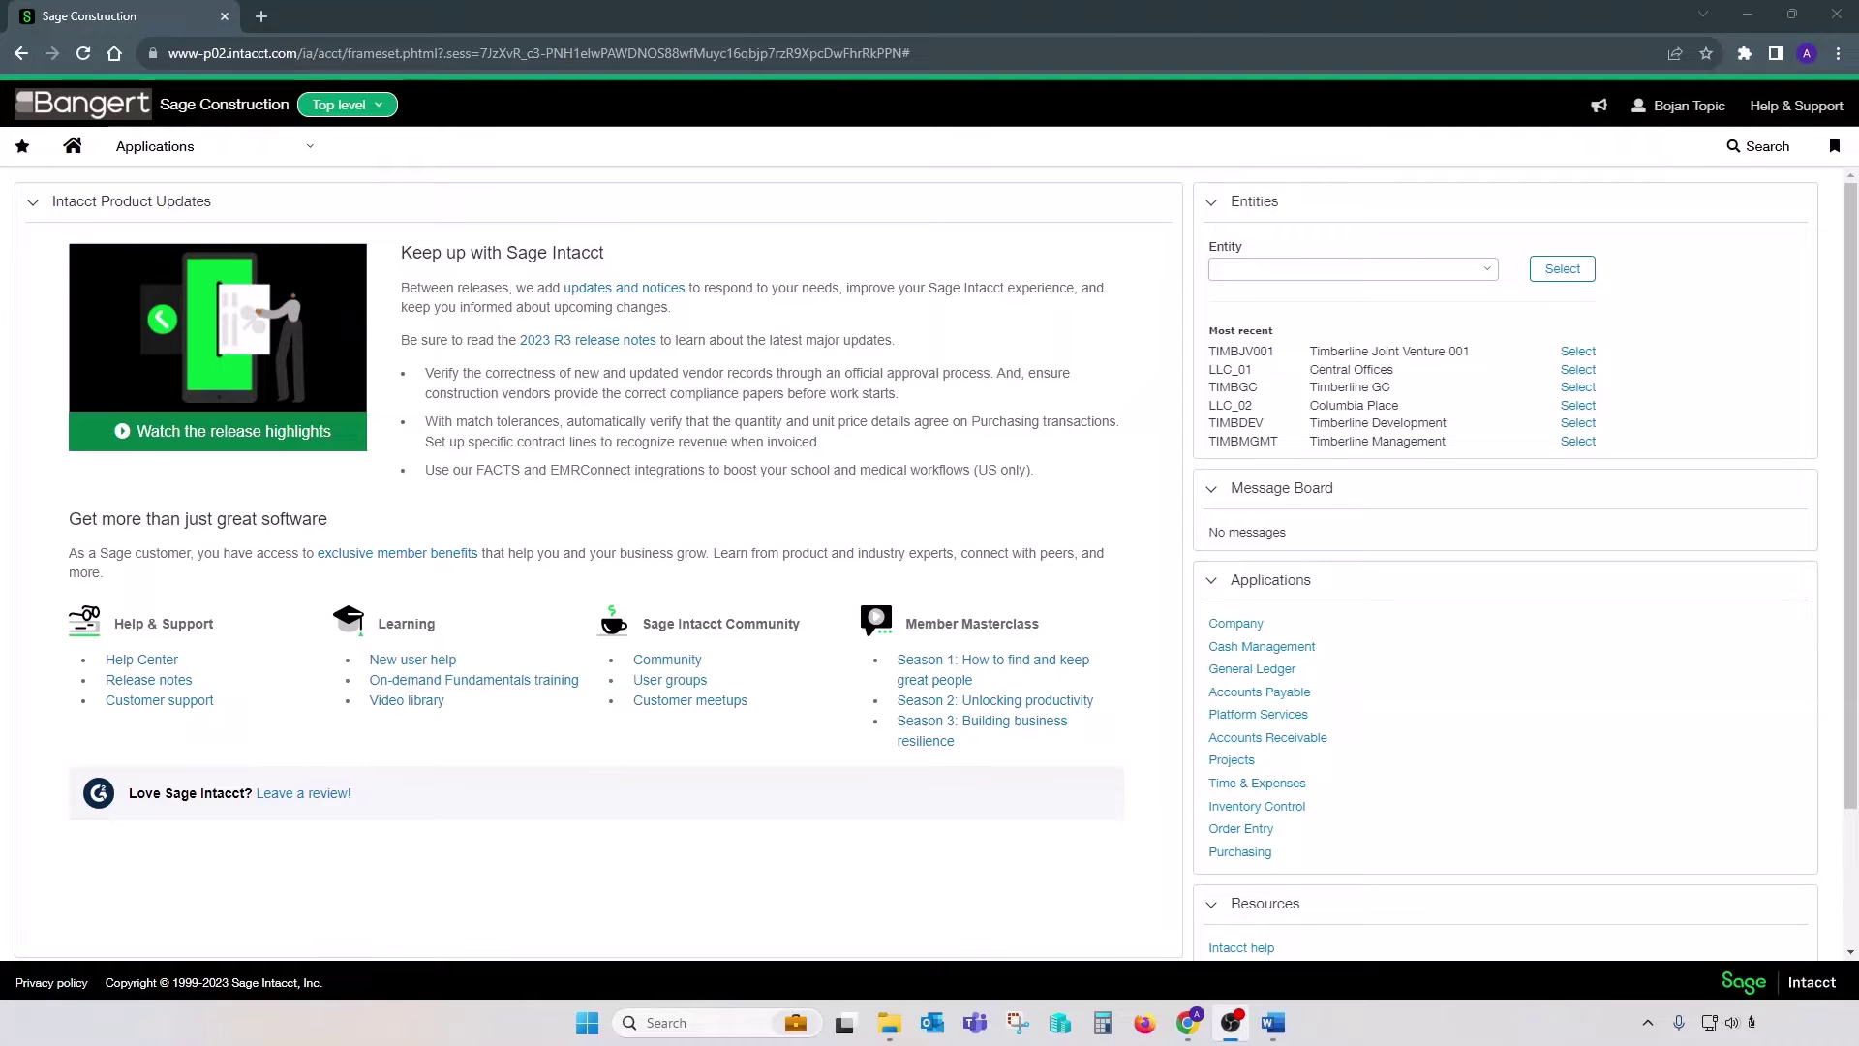
{"action": "left_click", "coordinate": [226, 166]}
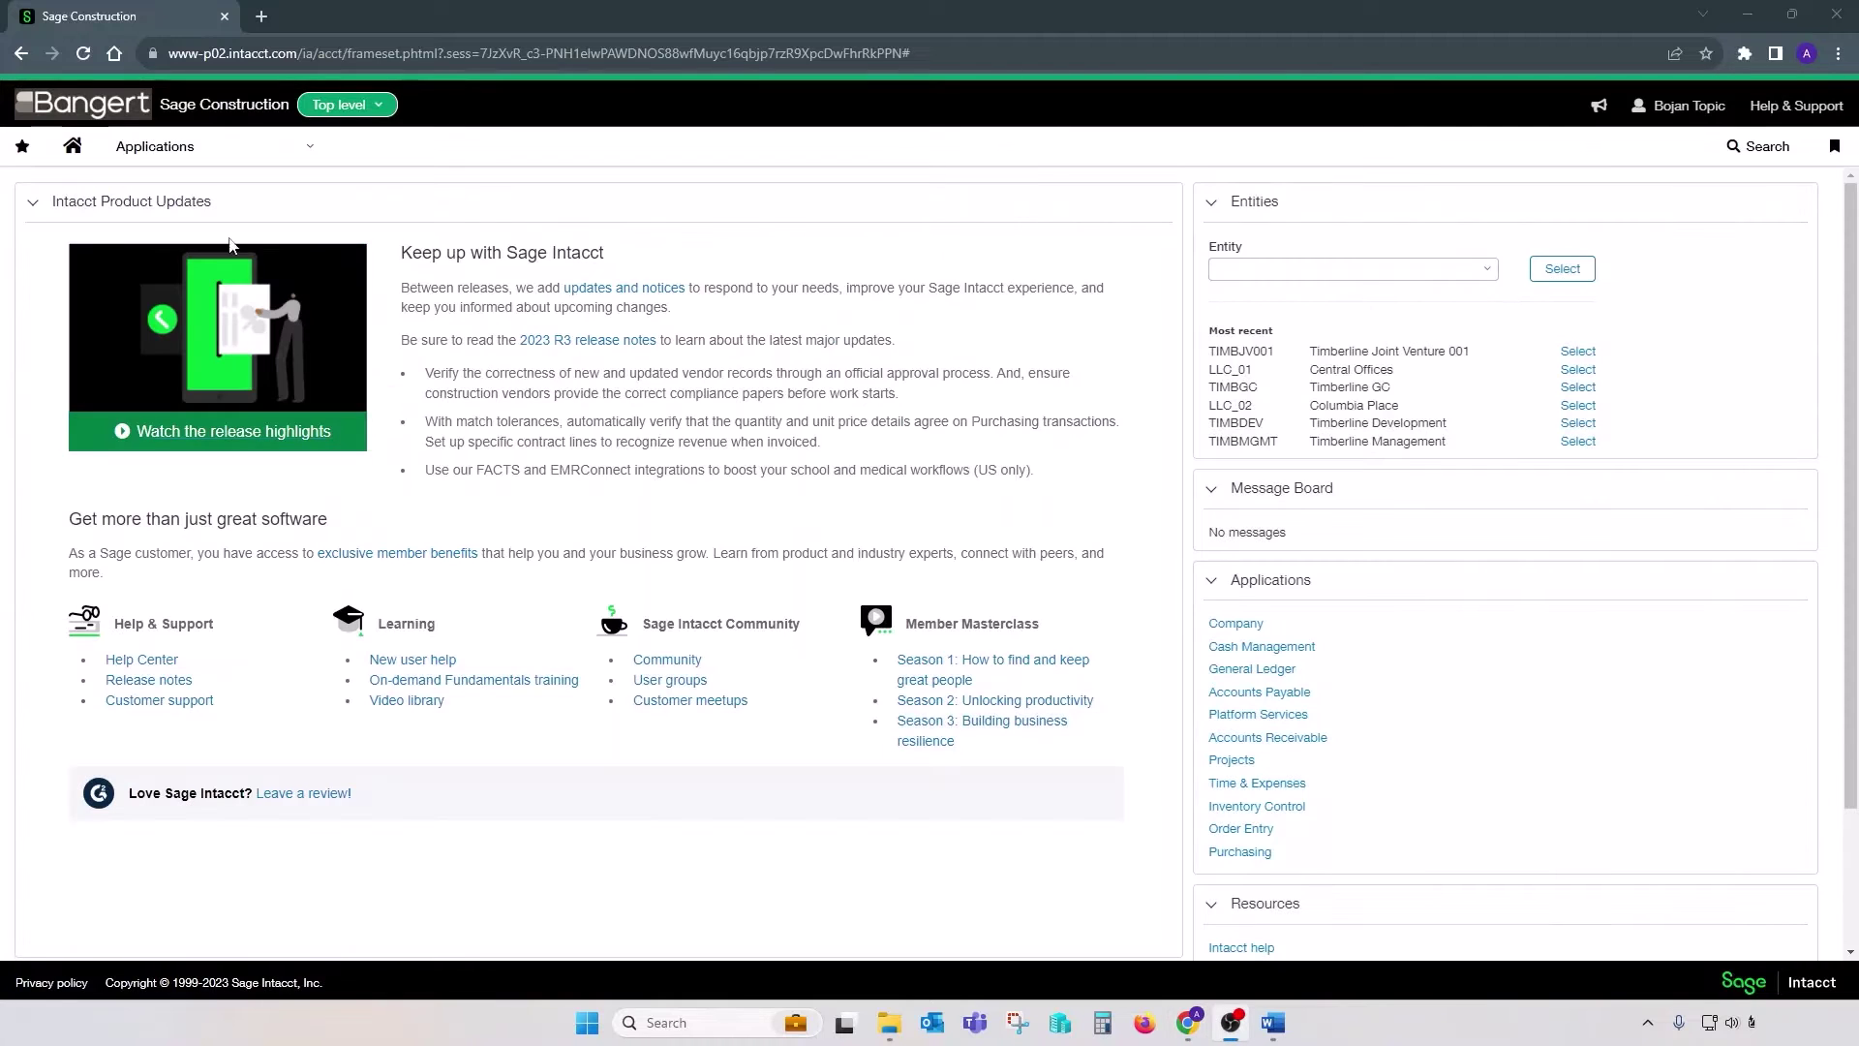
{"action": "mouse_move", "coordinate": [194, 155]}
{"action": "mouse_move", "coordinate": [201, 393]}
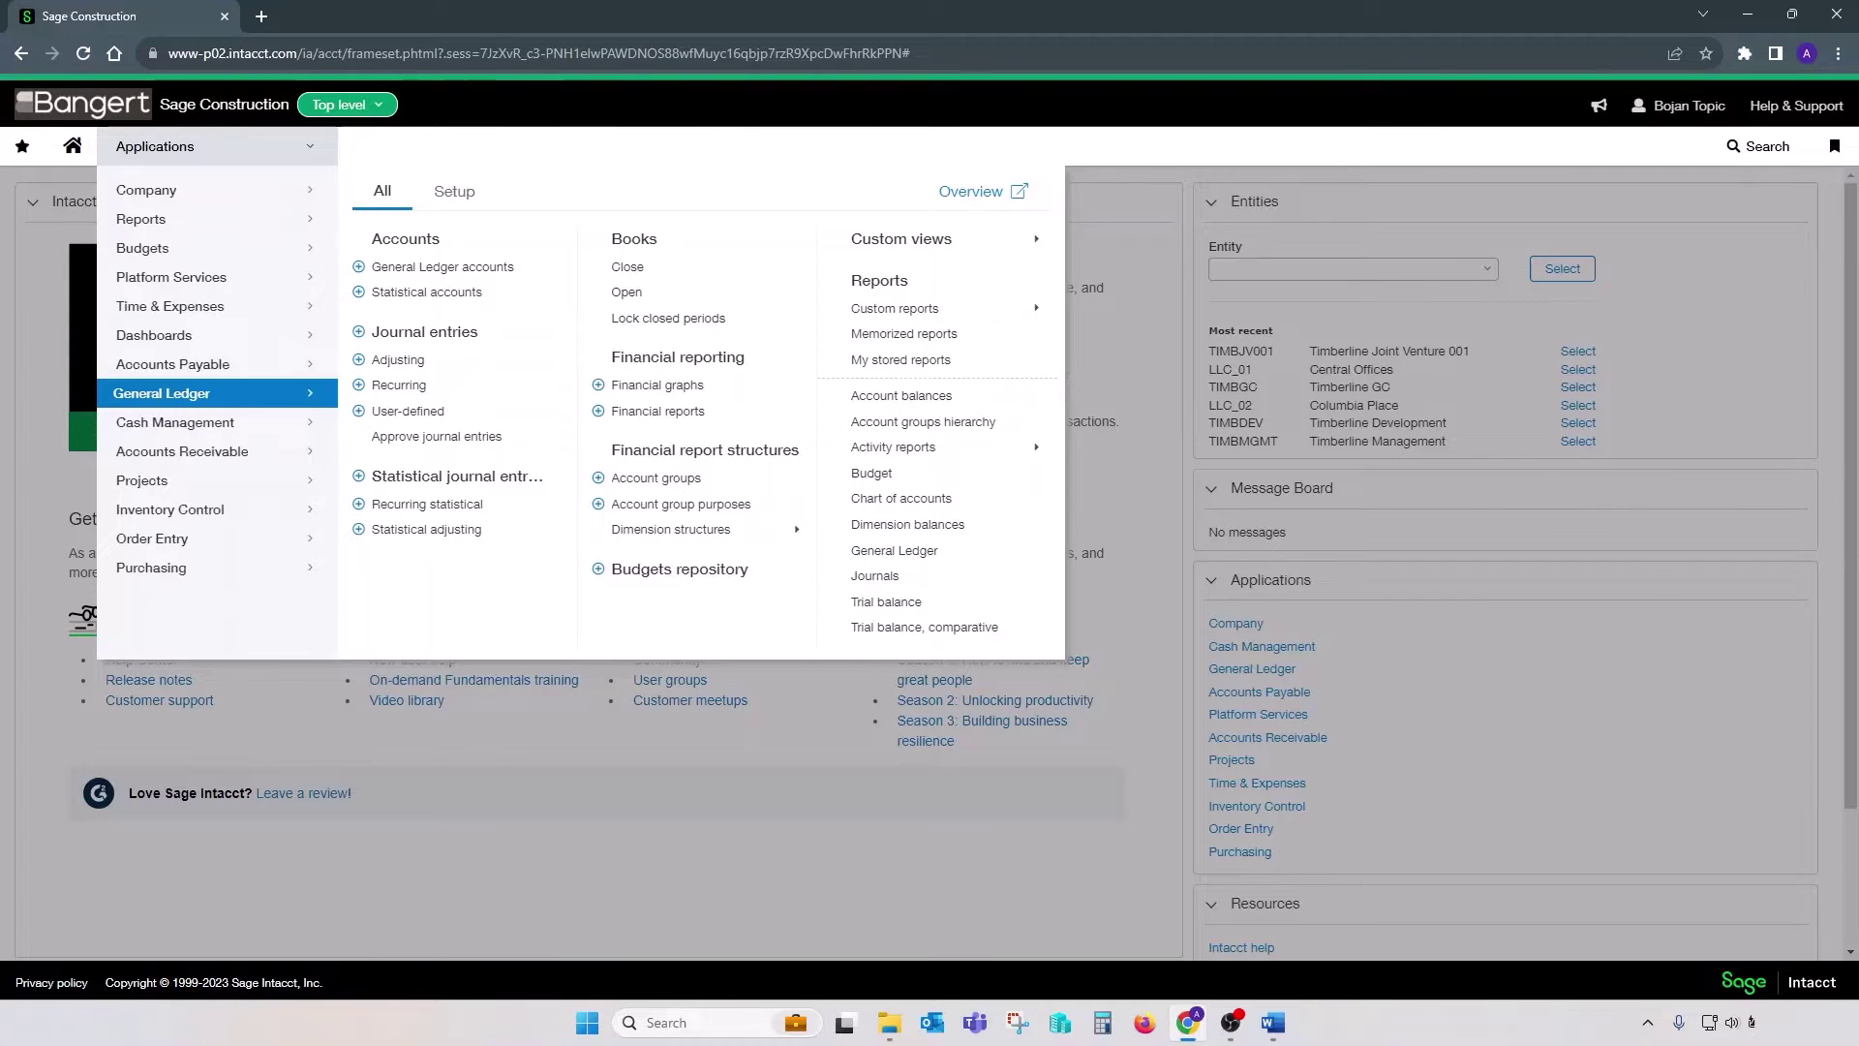
- Close the Accounts Payable subledger for all entities to the end of period Month Ended July 2023
{"action": "left_click", "coordinate": [174, 153]}
{"action": "left_click", "coordinate": [173, 155]}
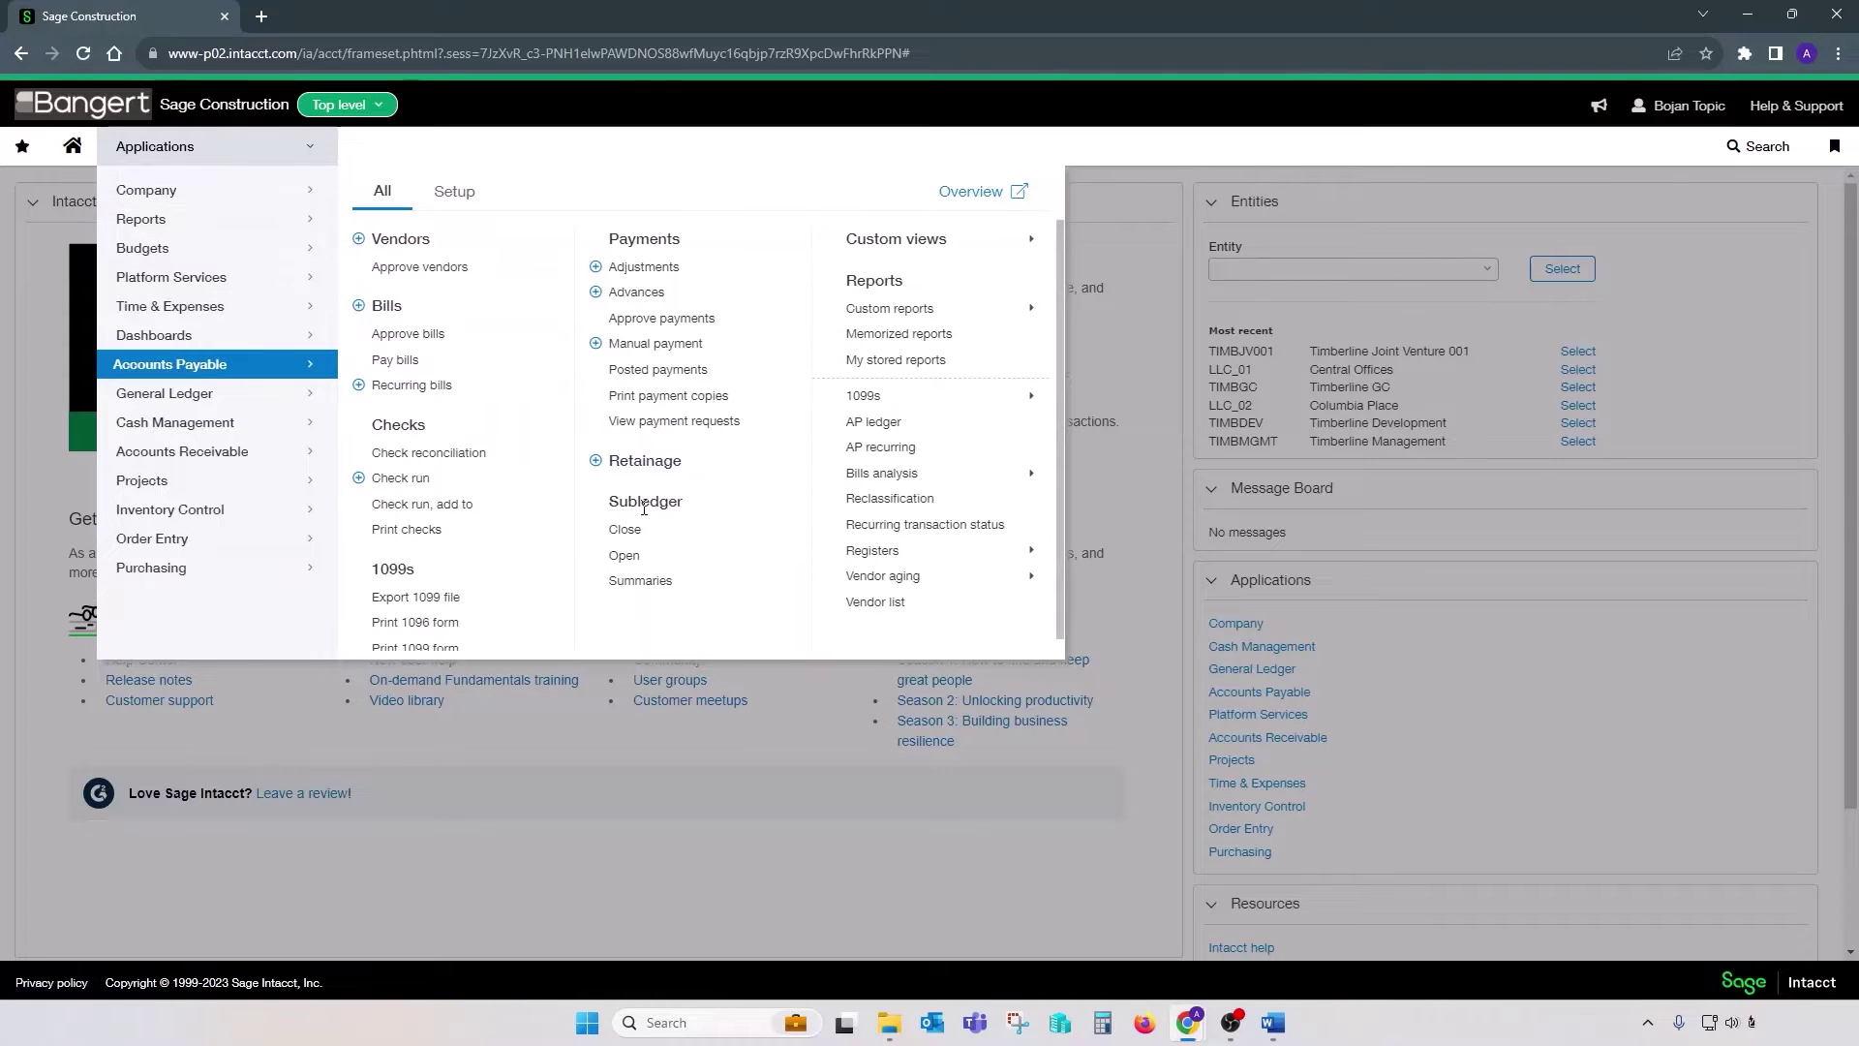
{"action": "left_click", "coordinate": [670, 534]}
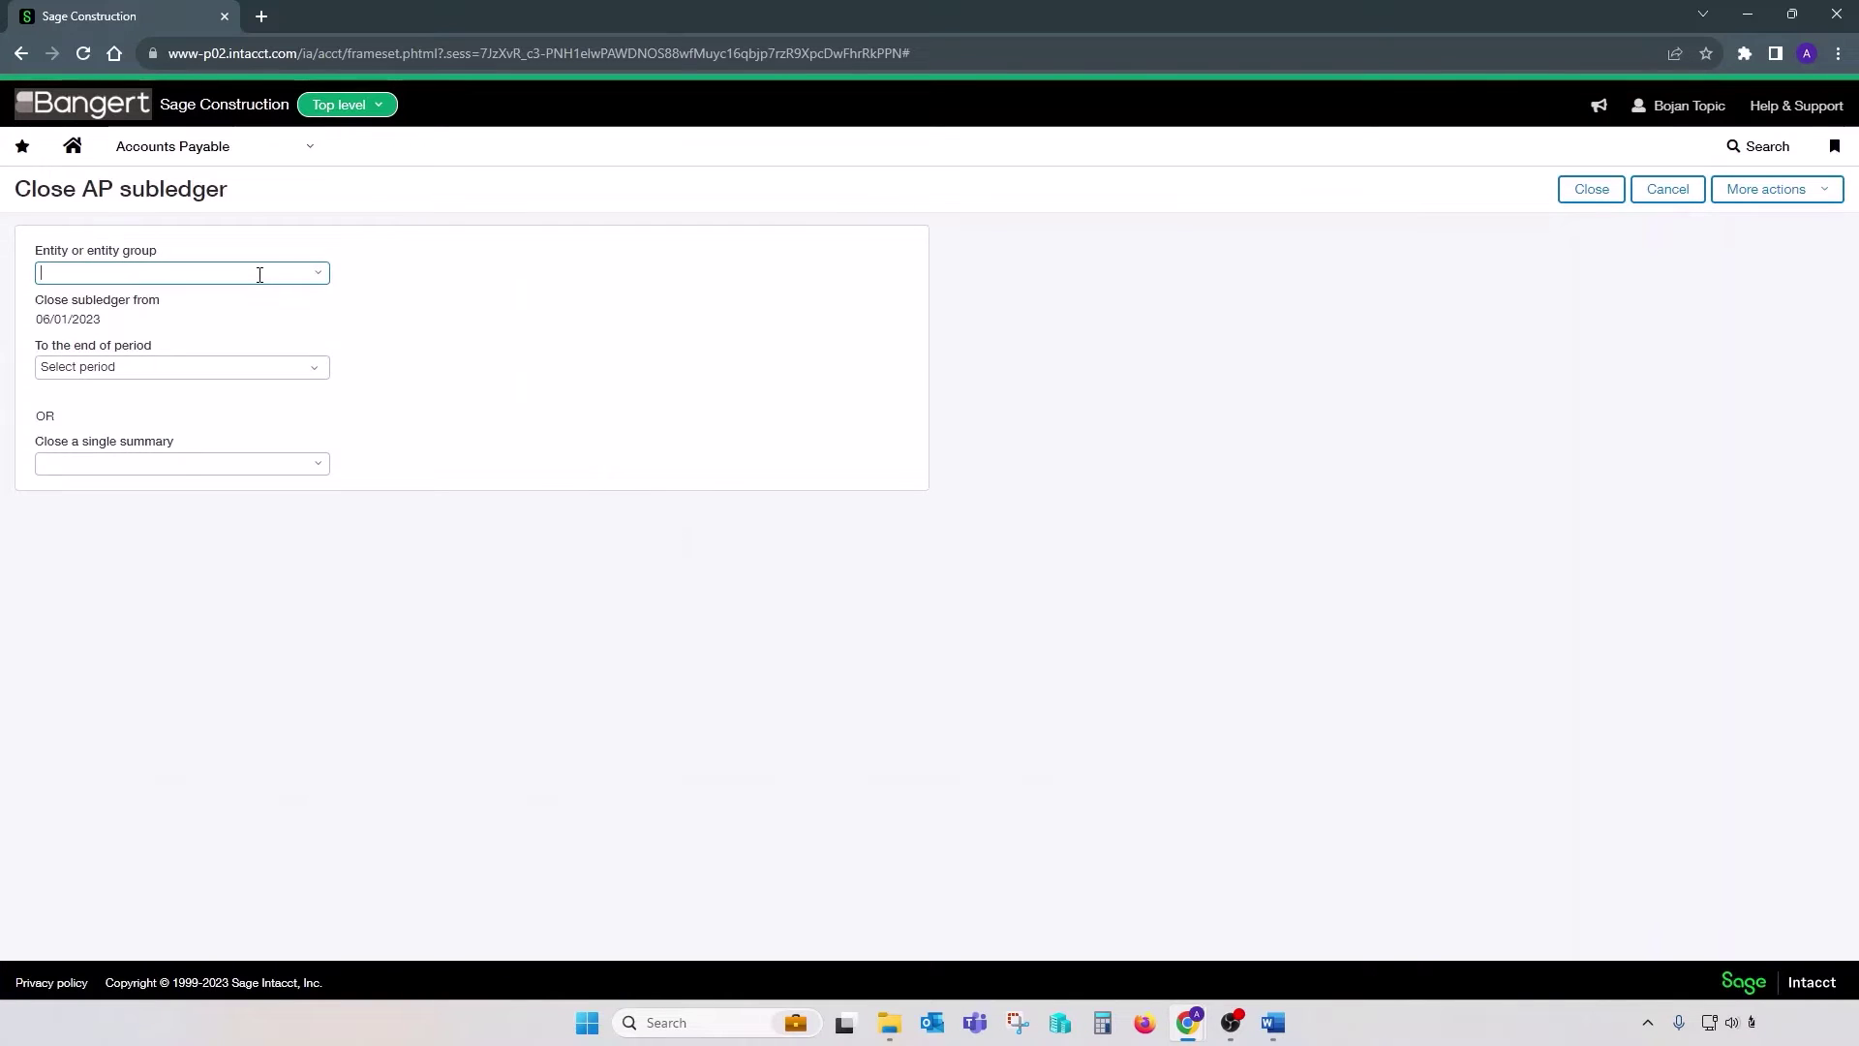
{"action": "left_click", "coordinate": [318, 368]}
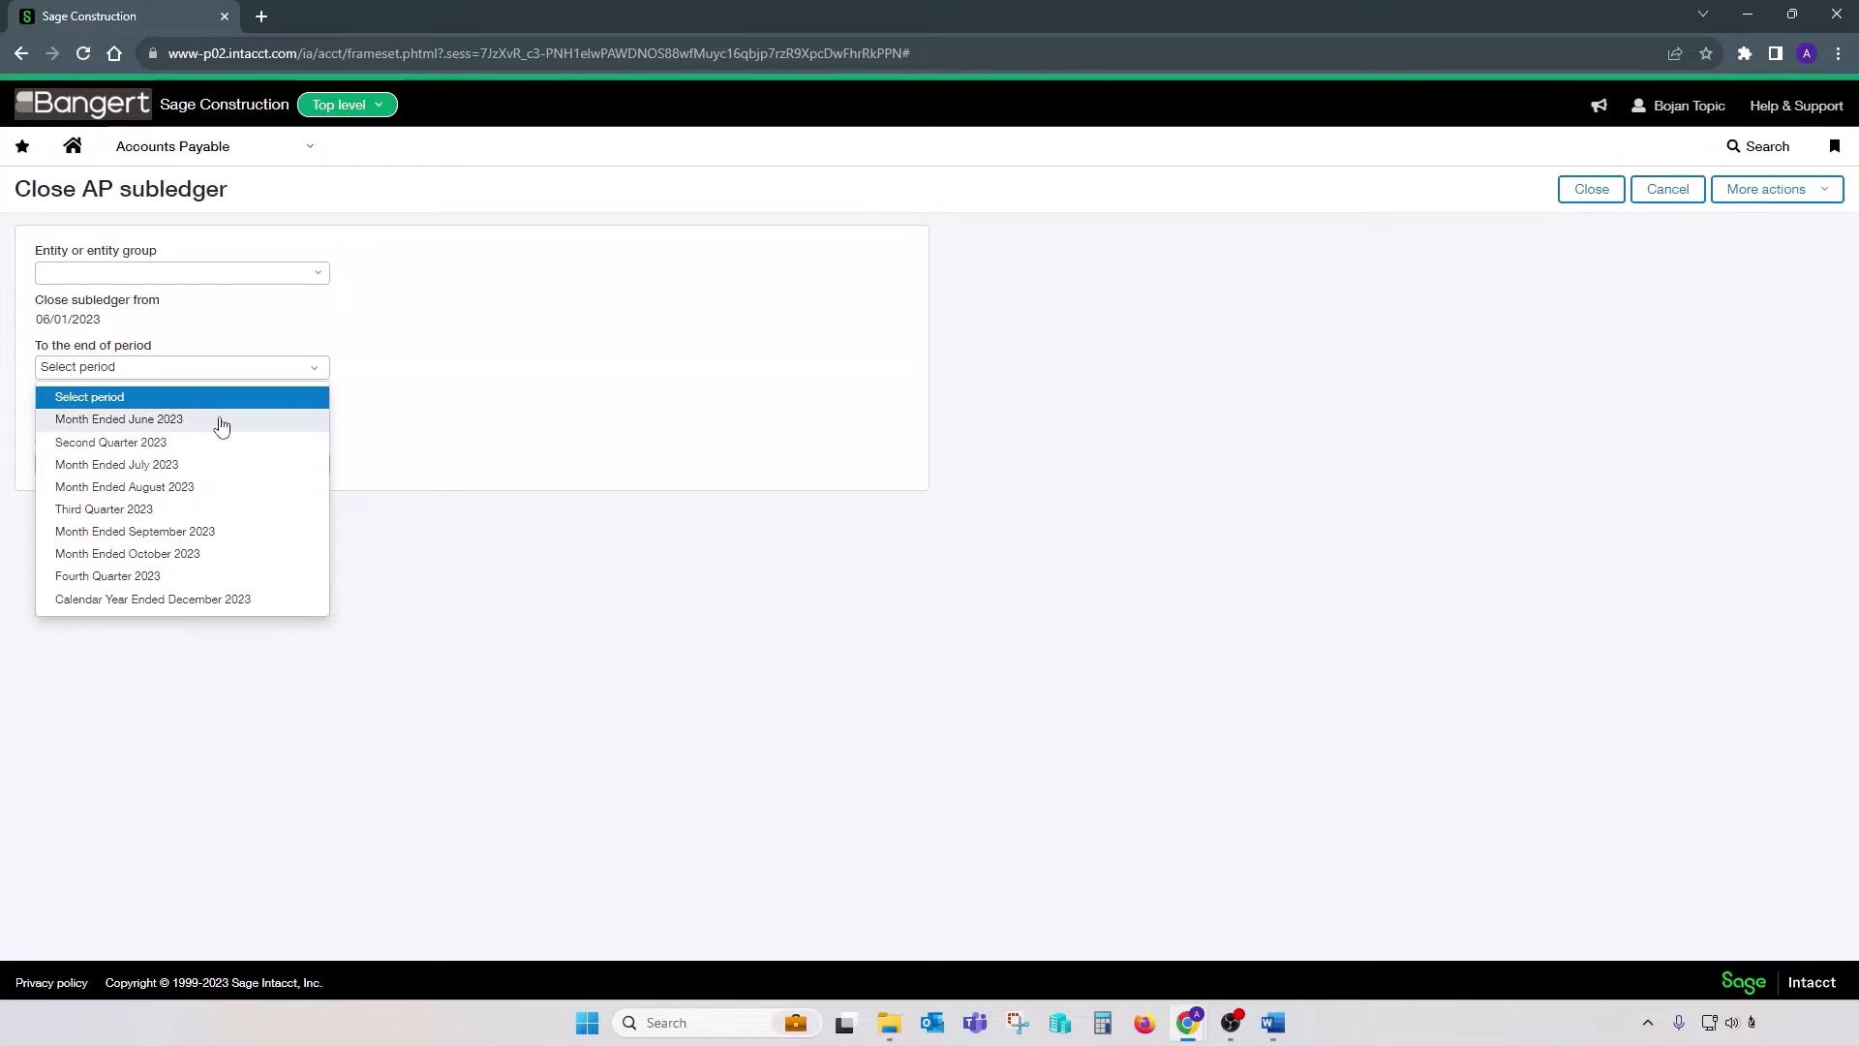
{"action": "left_click", "coordinate": [211, 467]}
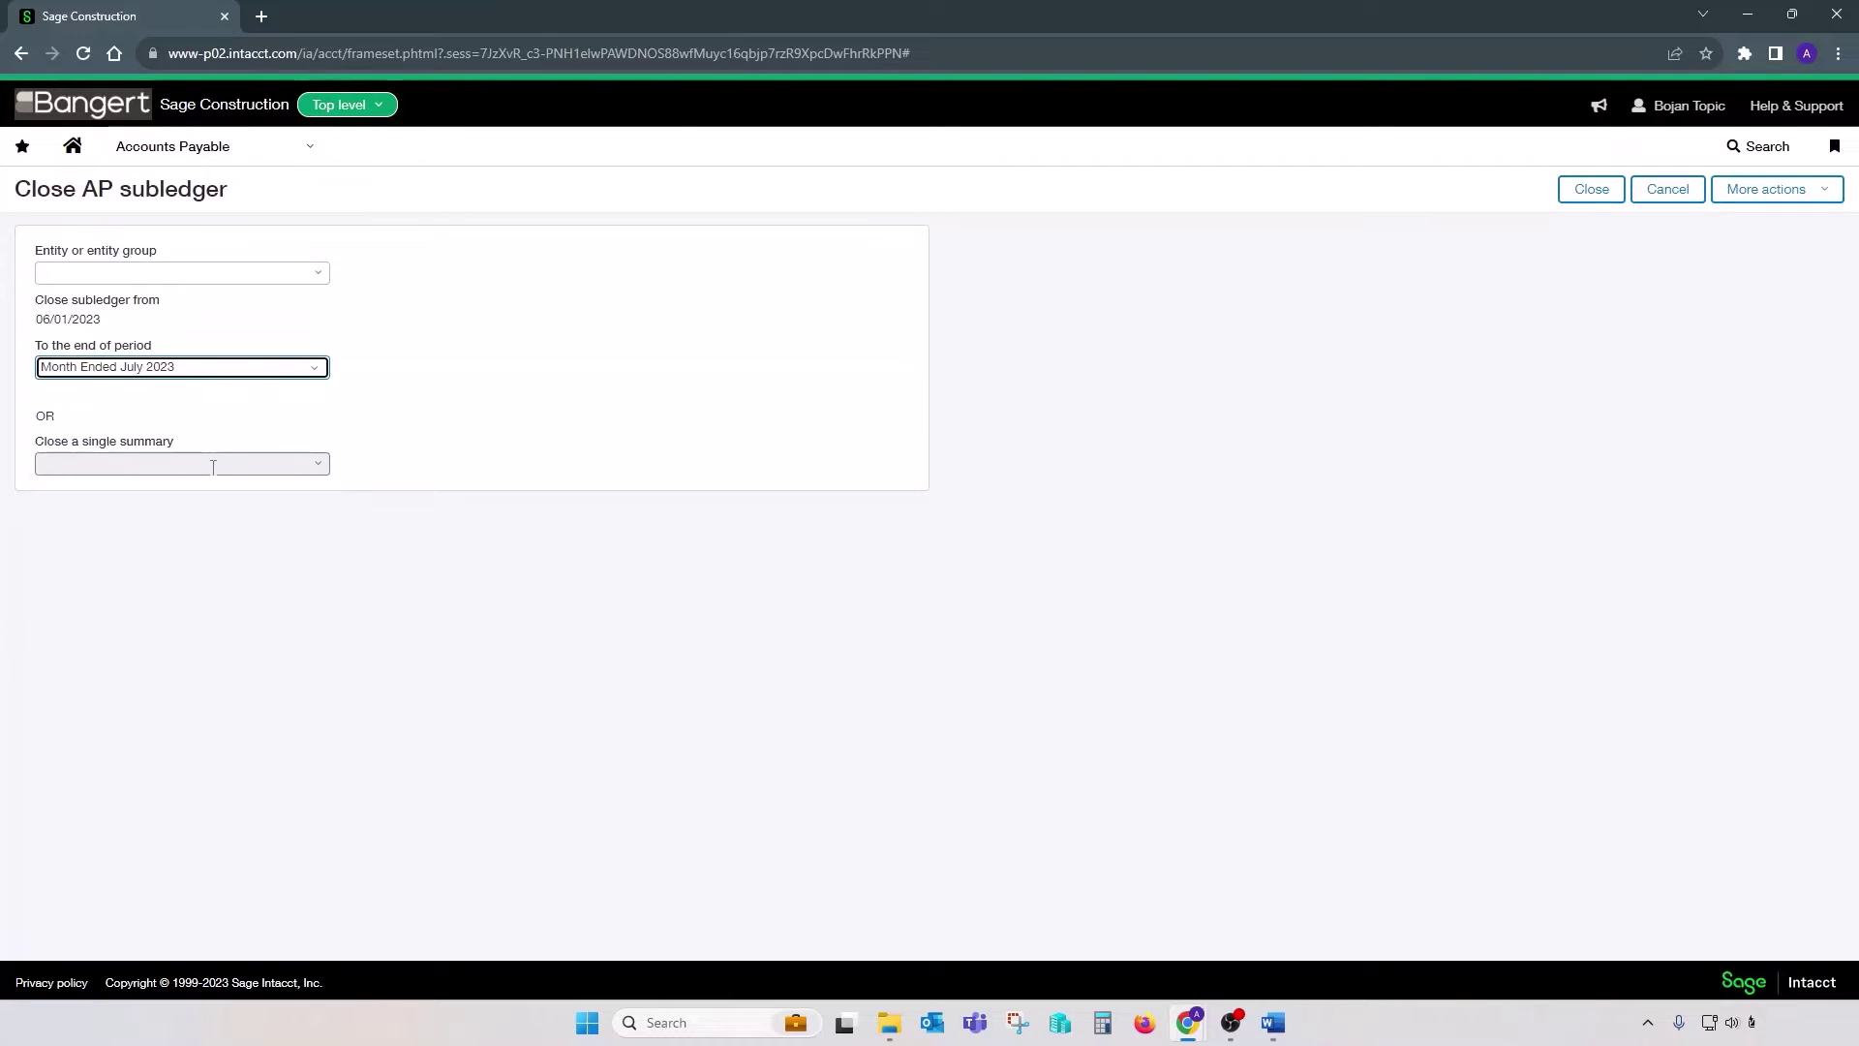
{"action": "left_click", "coordinate": [1600, 205]}
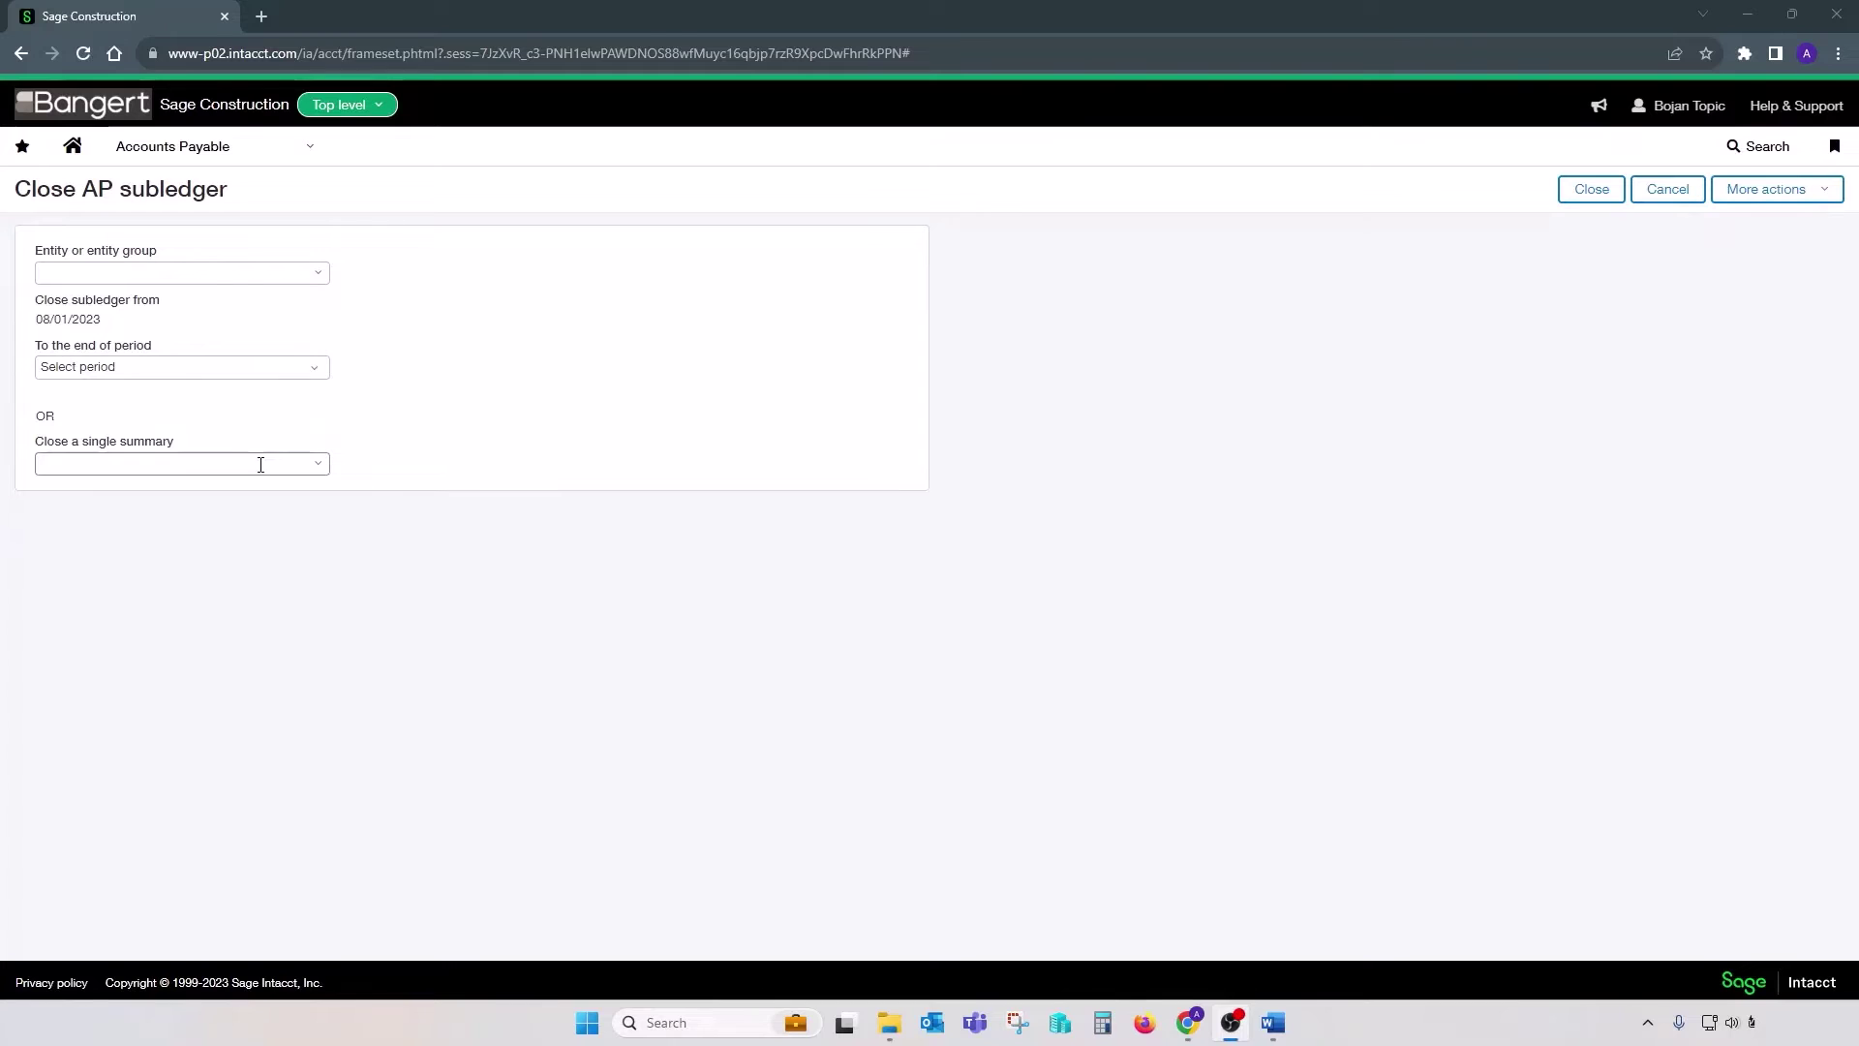
- Review the available closing periods for the Accounts Receivable subledger and leave the page without closing it
{"action": "left_click", "coordinate": [178, 149]}
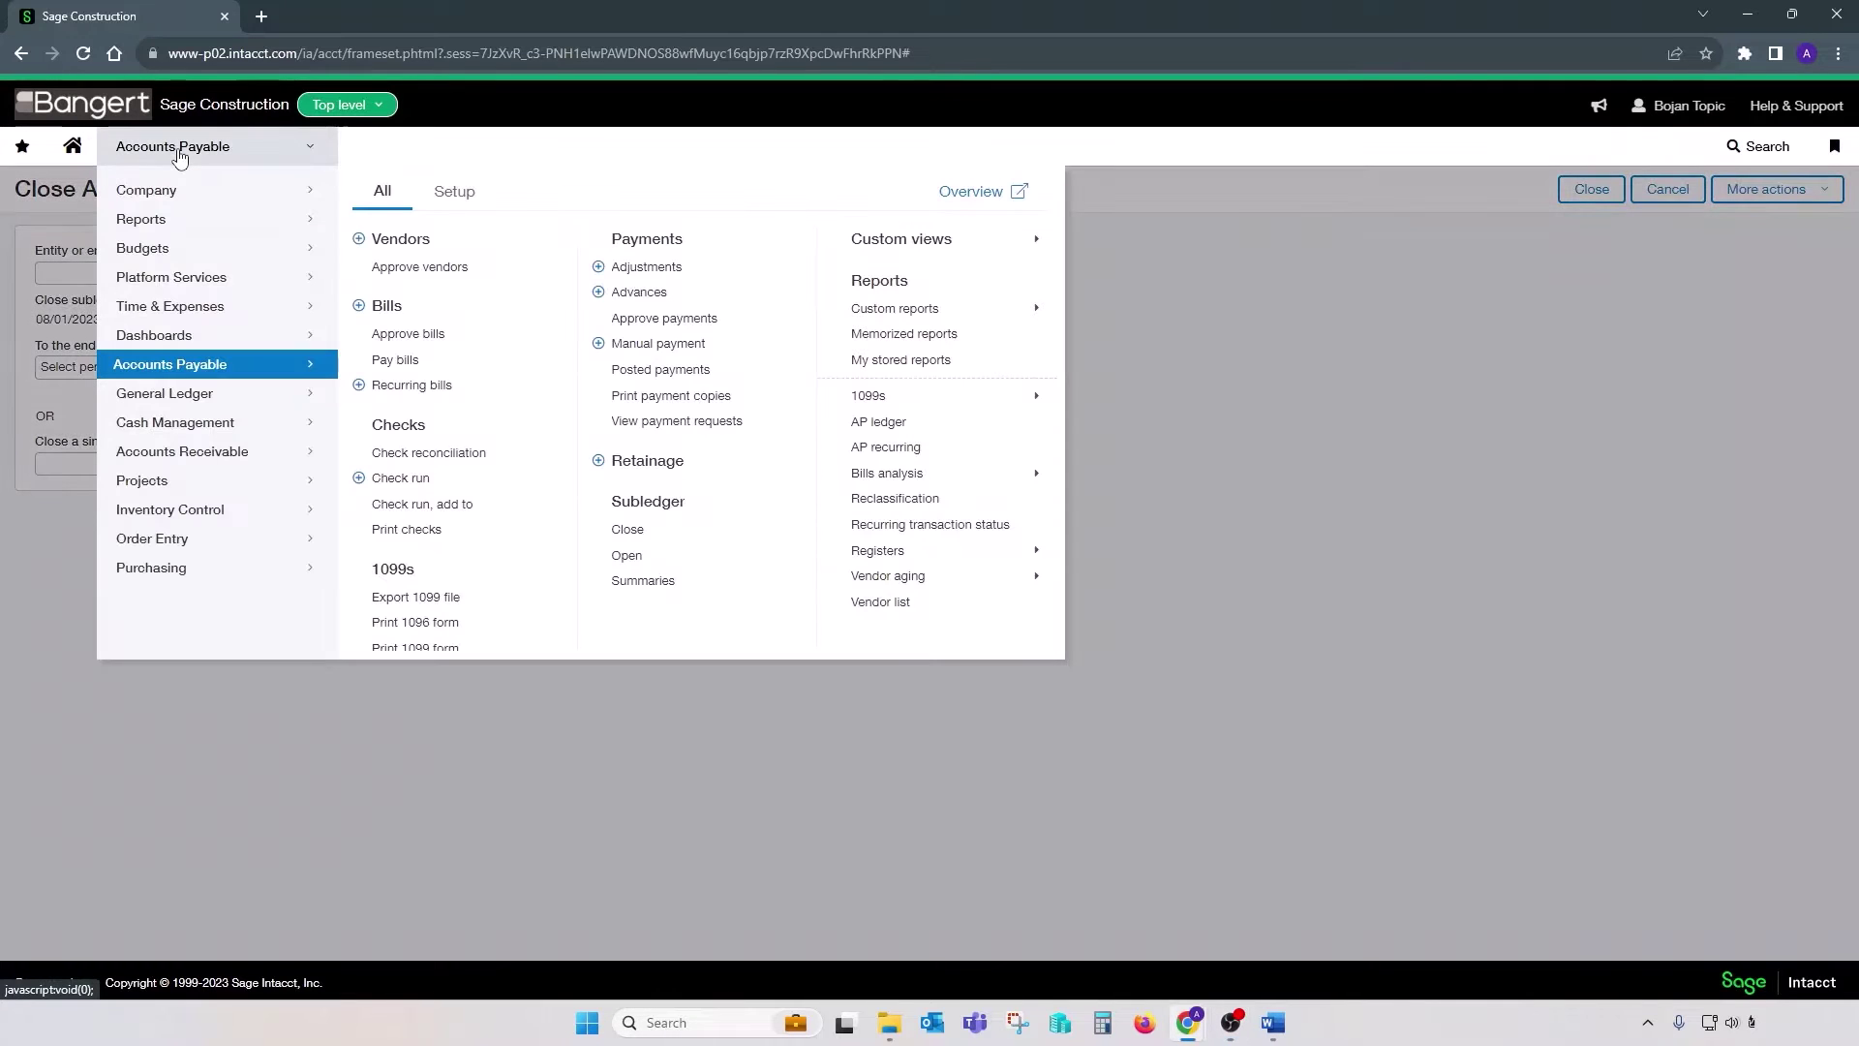
{"action": "left_click", "coordinate": [210, 455]}
{"action": "left_click", "coordinate": [627, 505]}
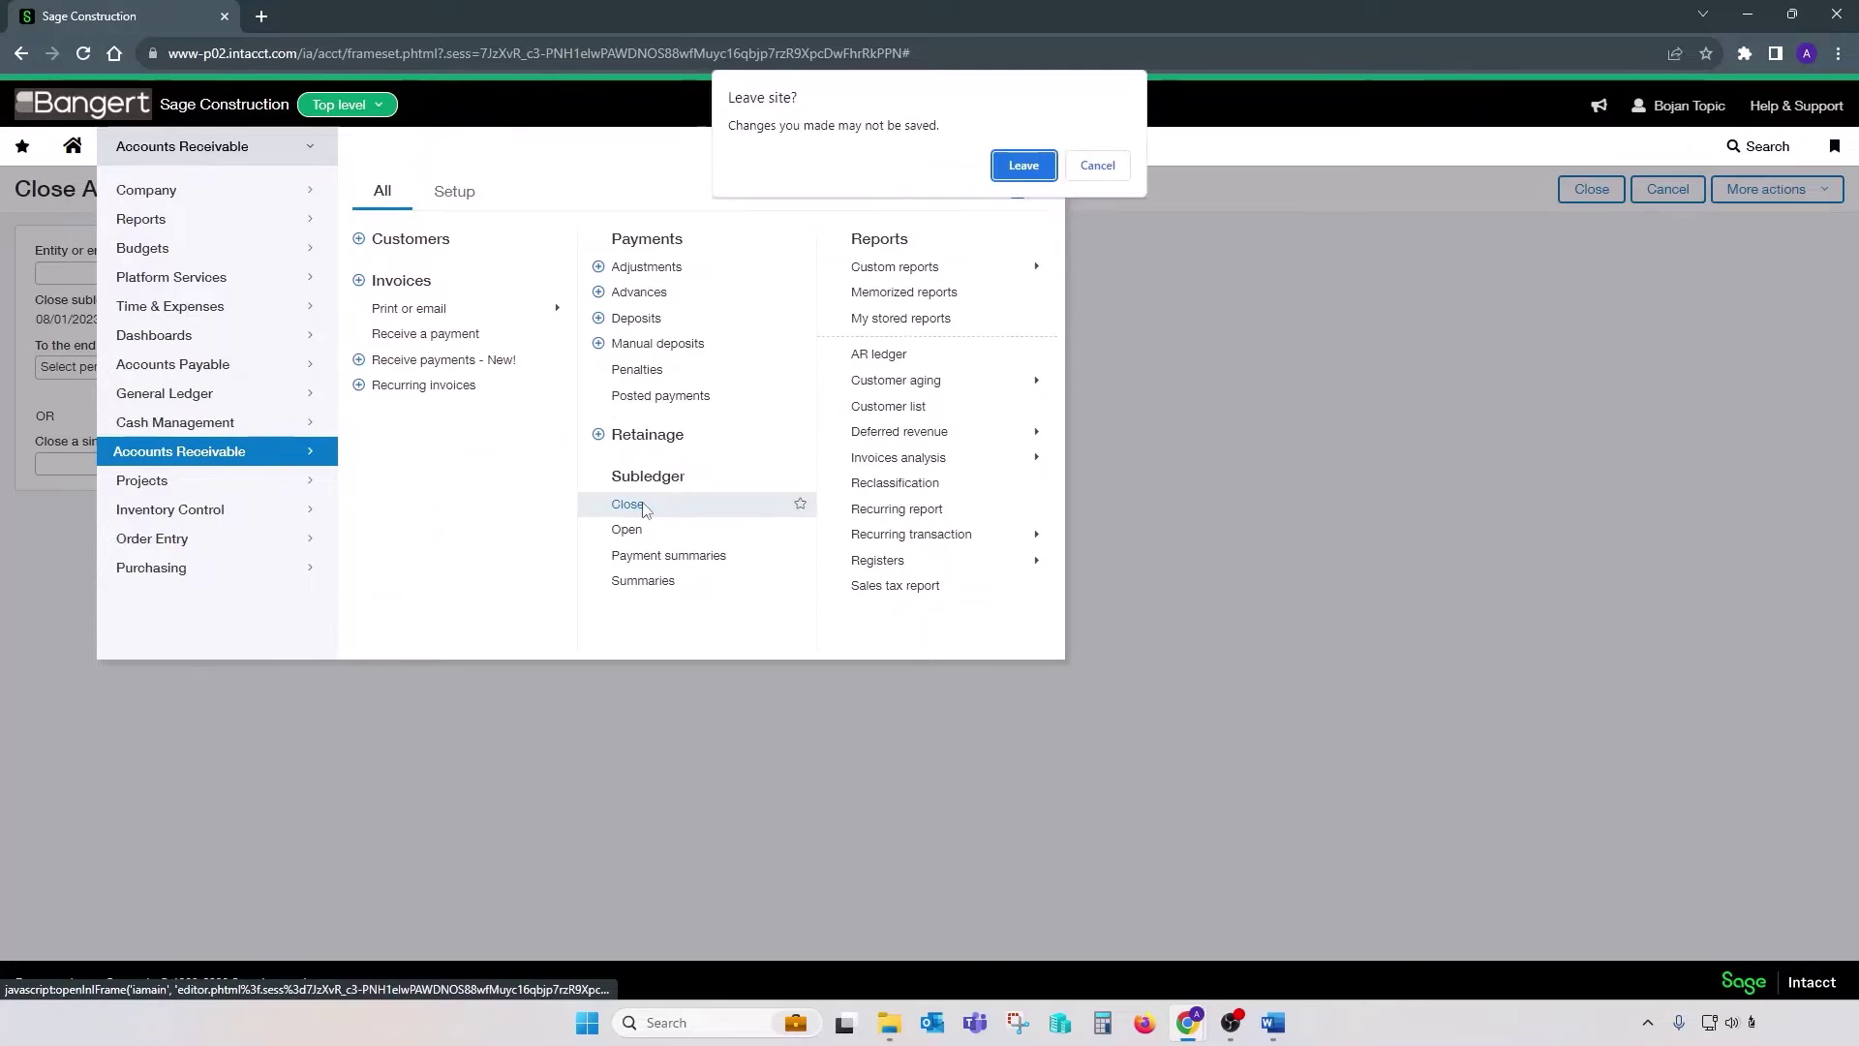
{"action": "left_click", "coordinate": [1028, 167]}
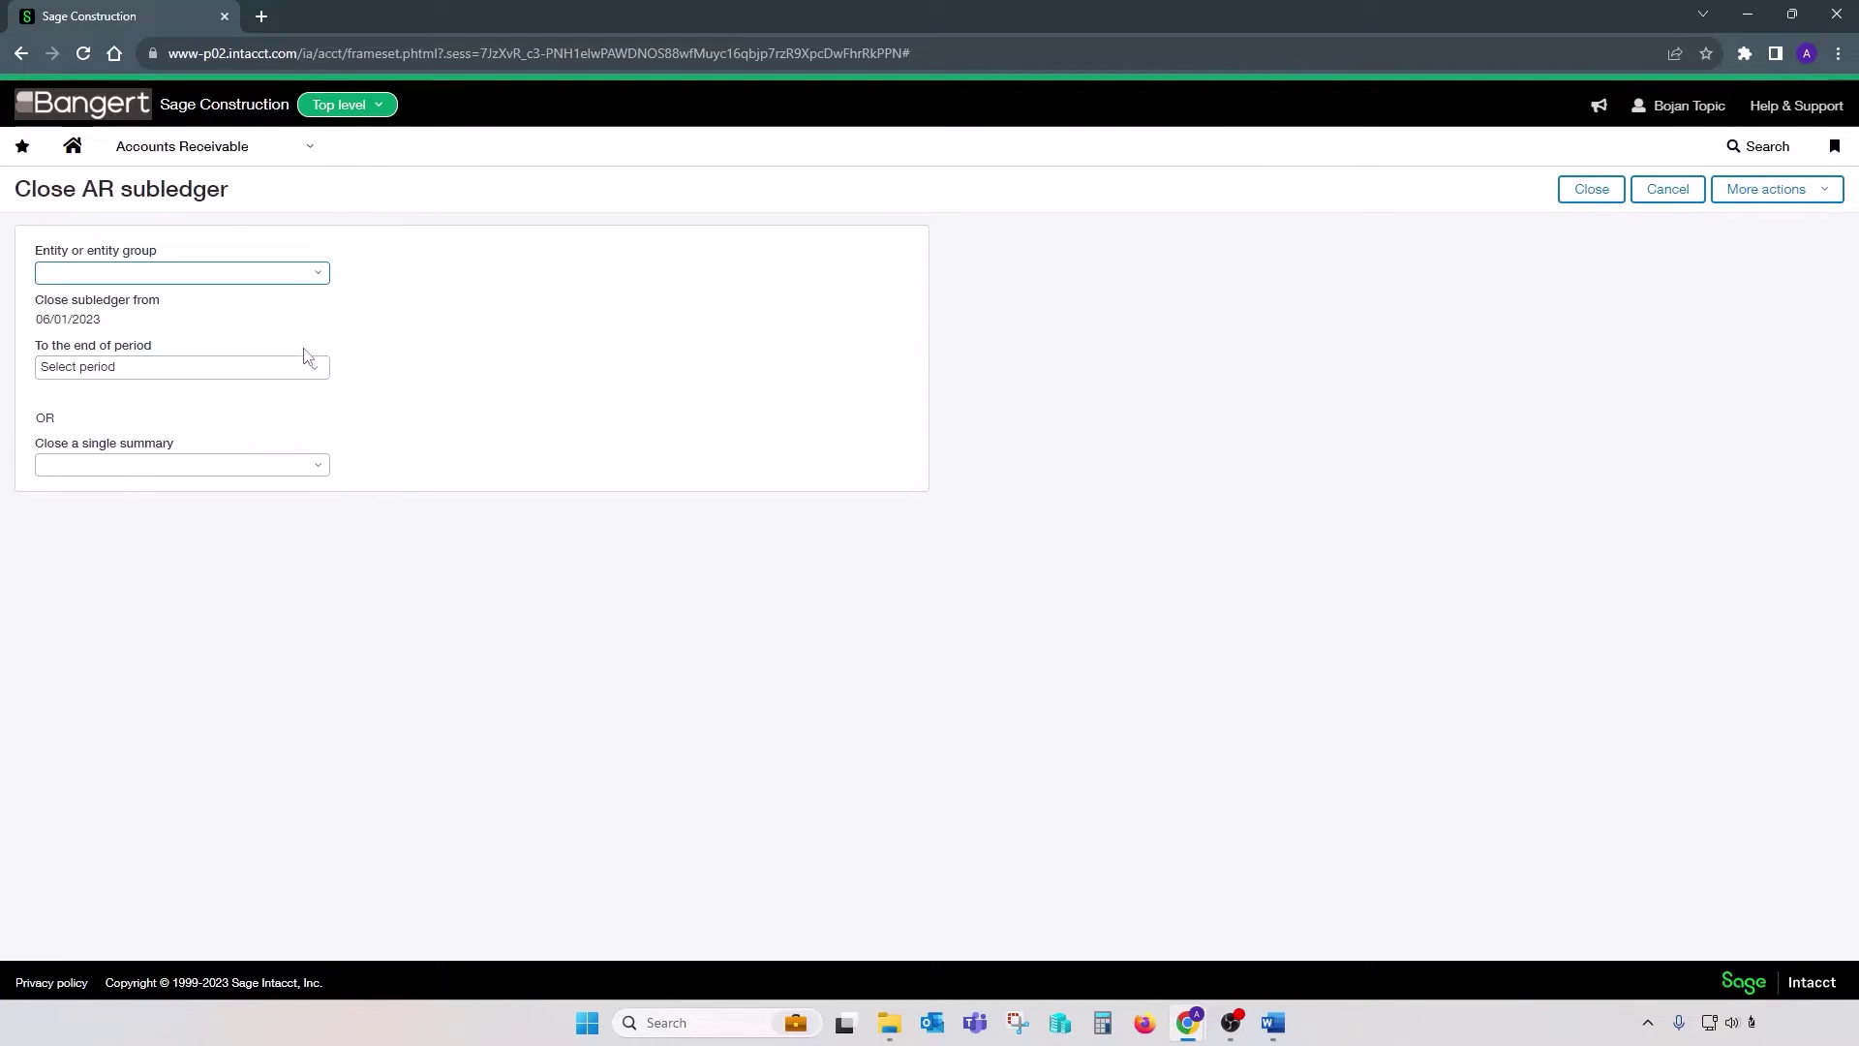
{"action": "left_click", "coordinate": [305, 363]}
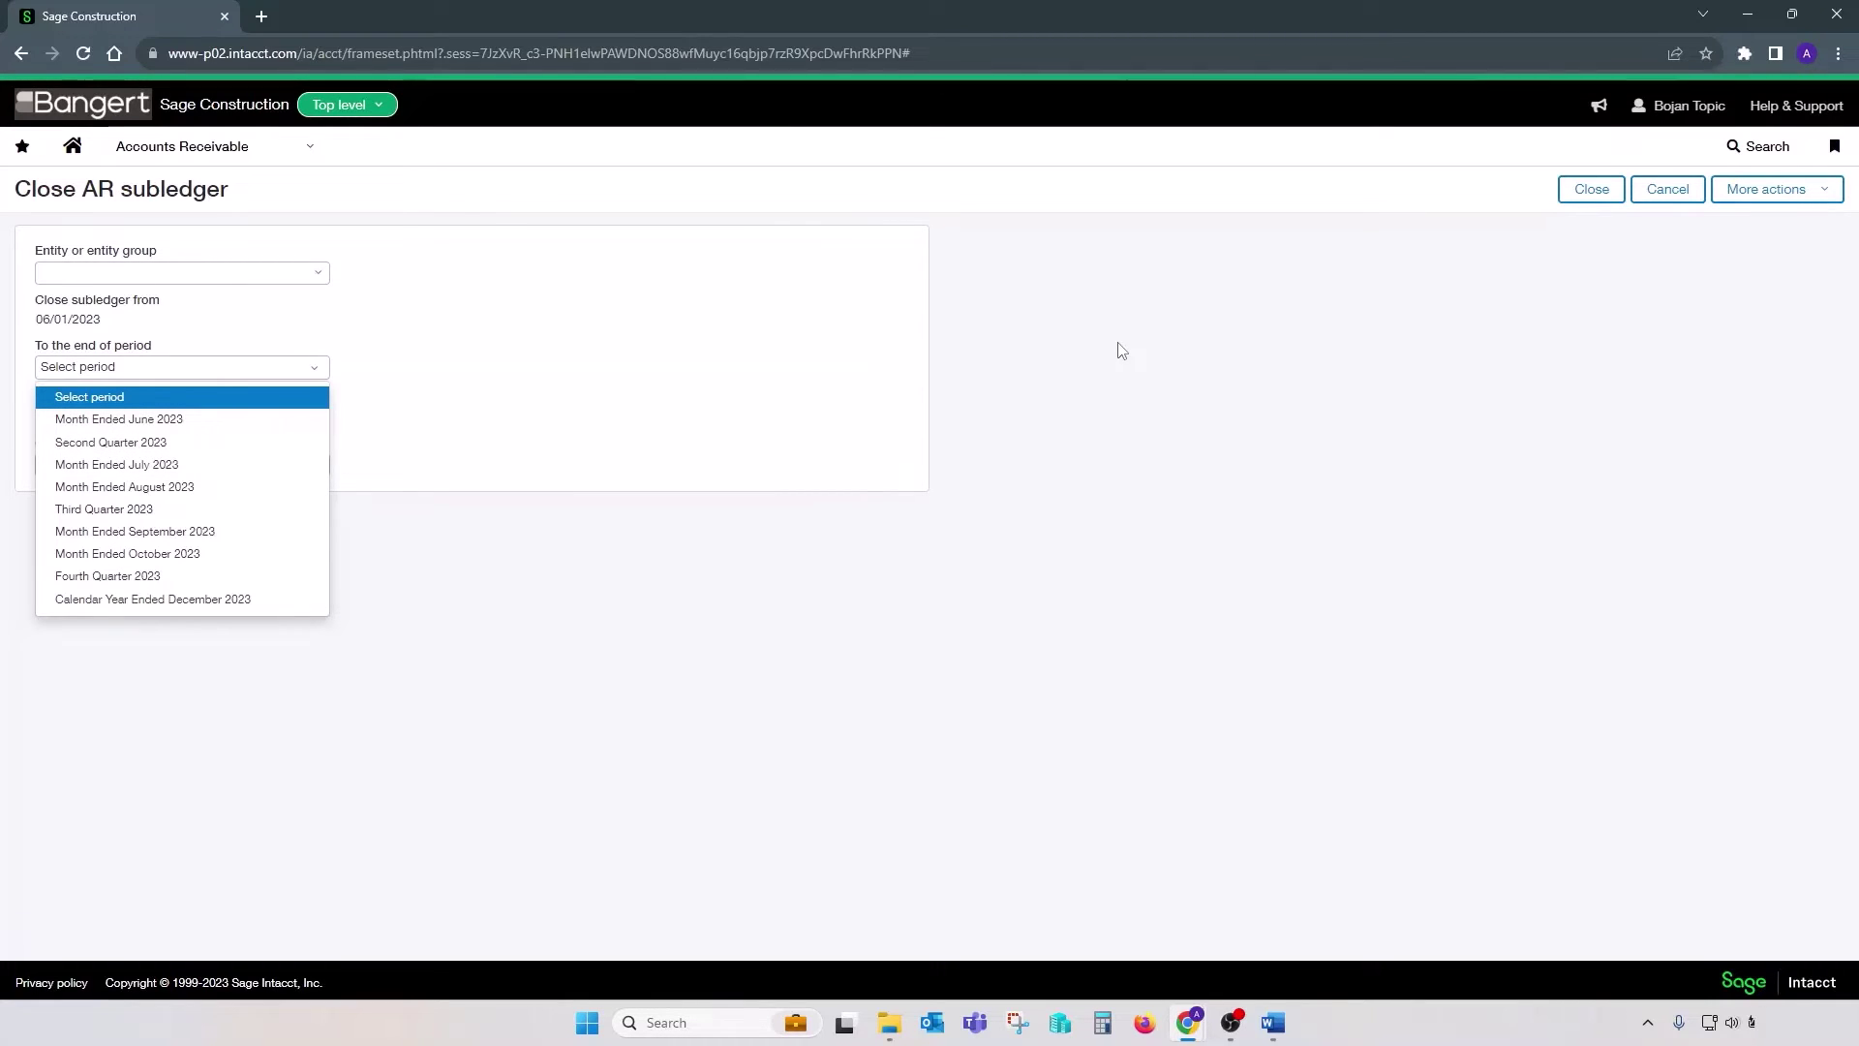
{"action": "left_click", "coordinate": [1681, 210]}
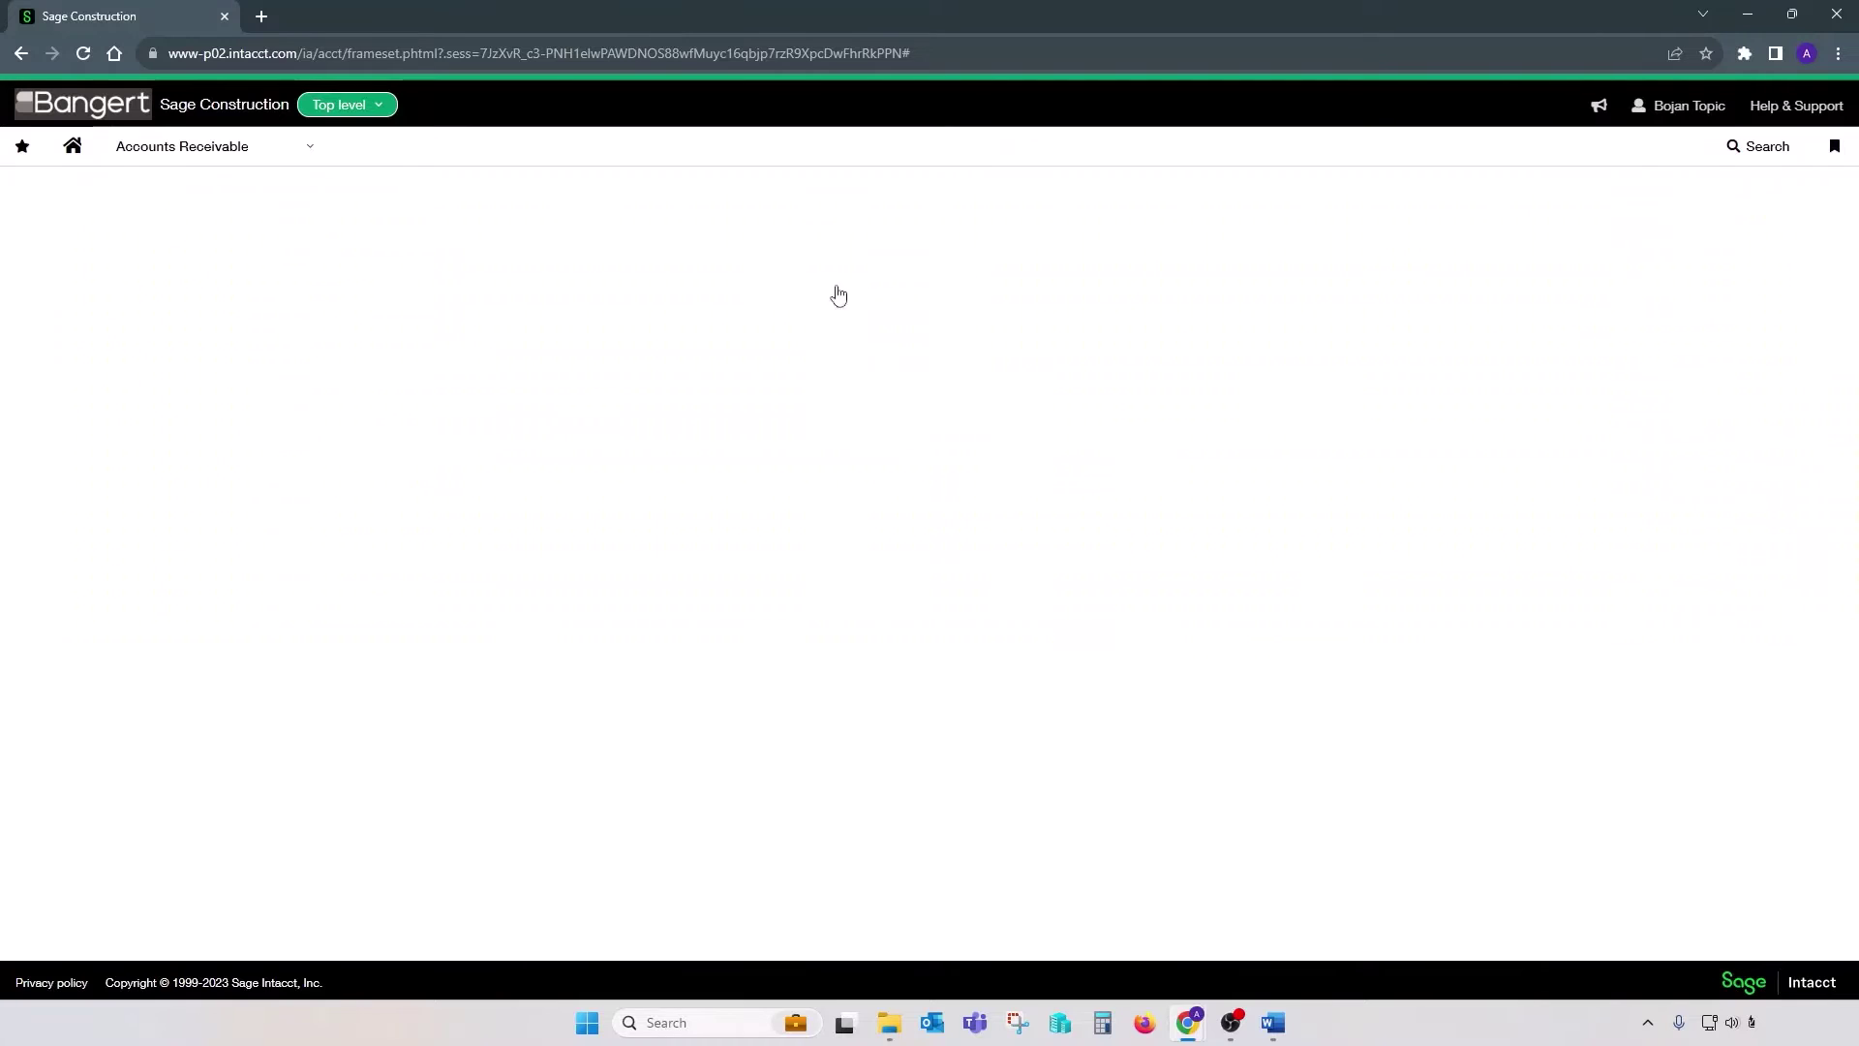
- Close the General Ledger books to the end of period Month Ended August 2023 and leave the closing page
{"action": "left_click", "coordinate": [195, 155]}
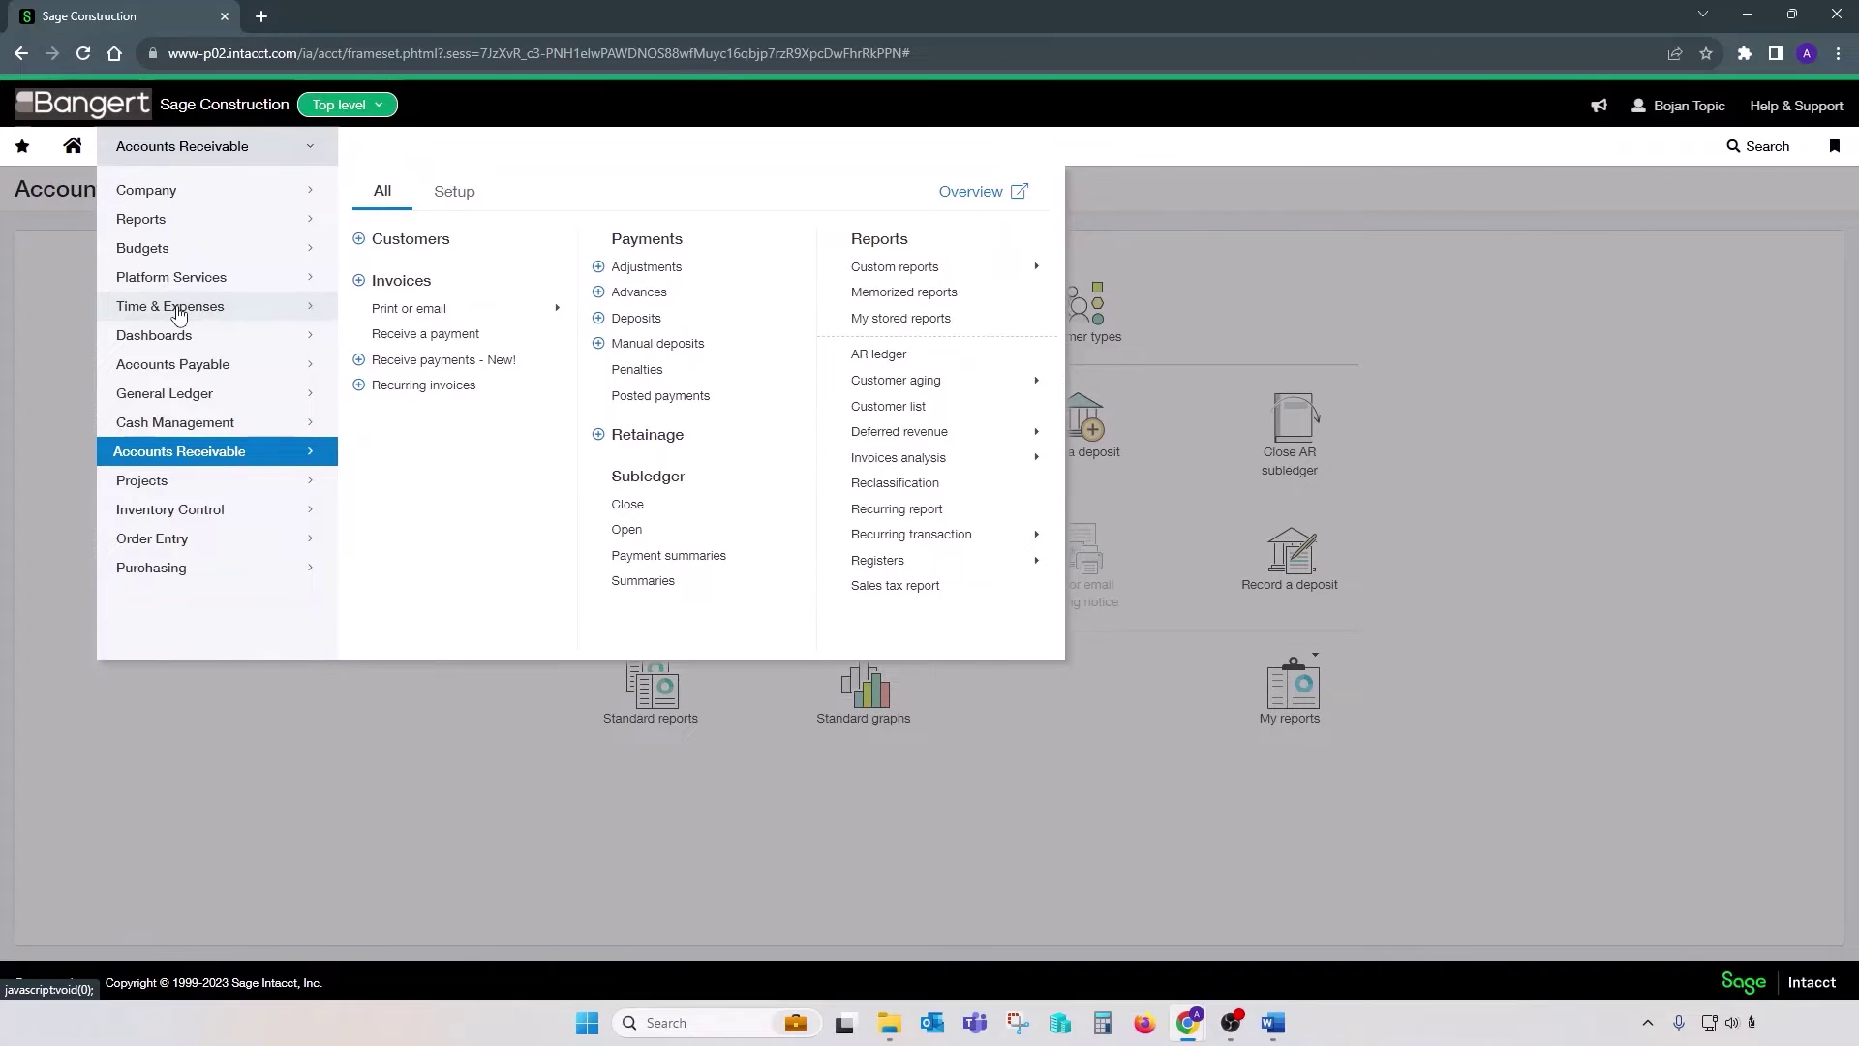
{"action": "left_click", "coordinate": [194, 397]}
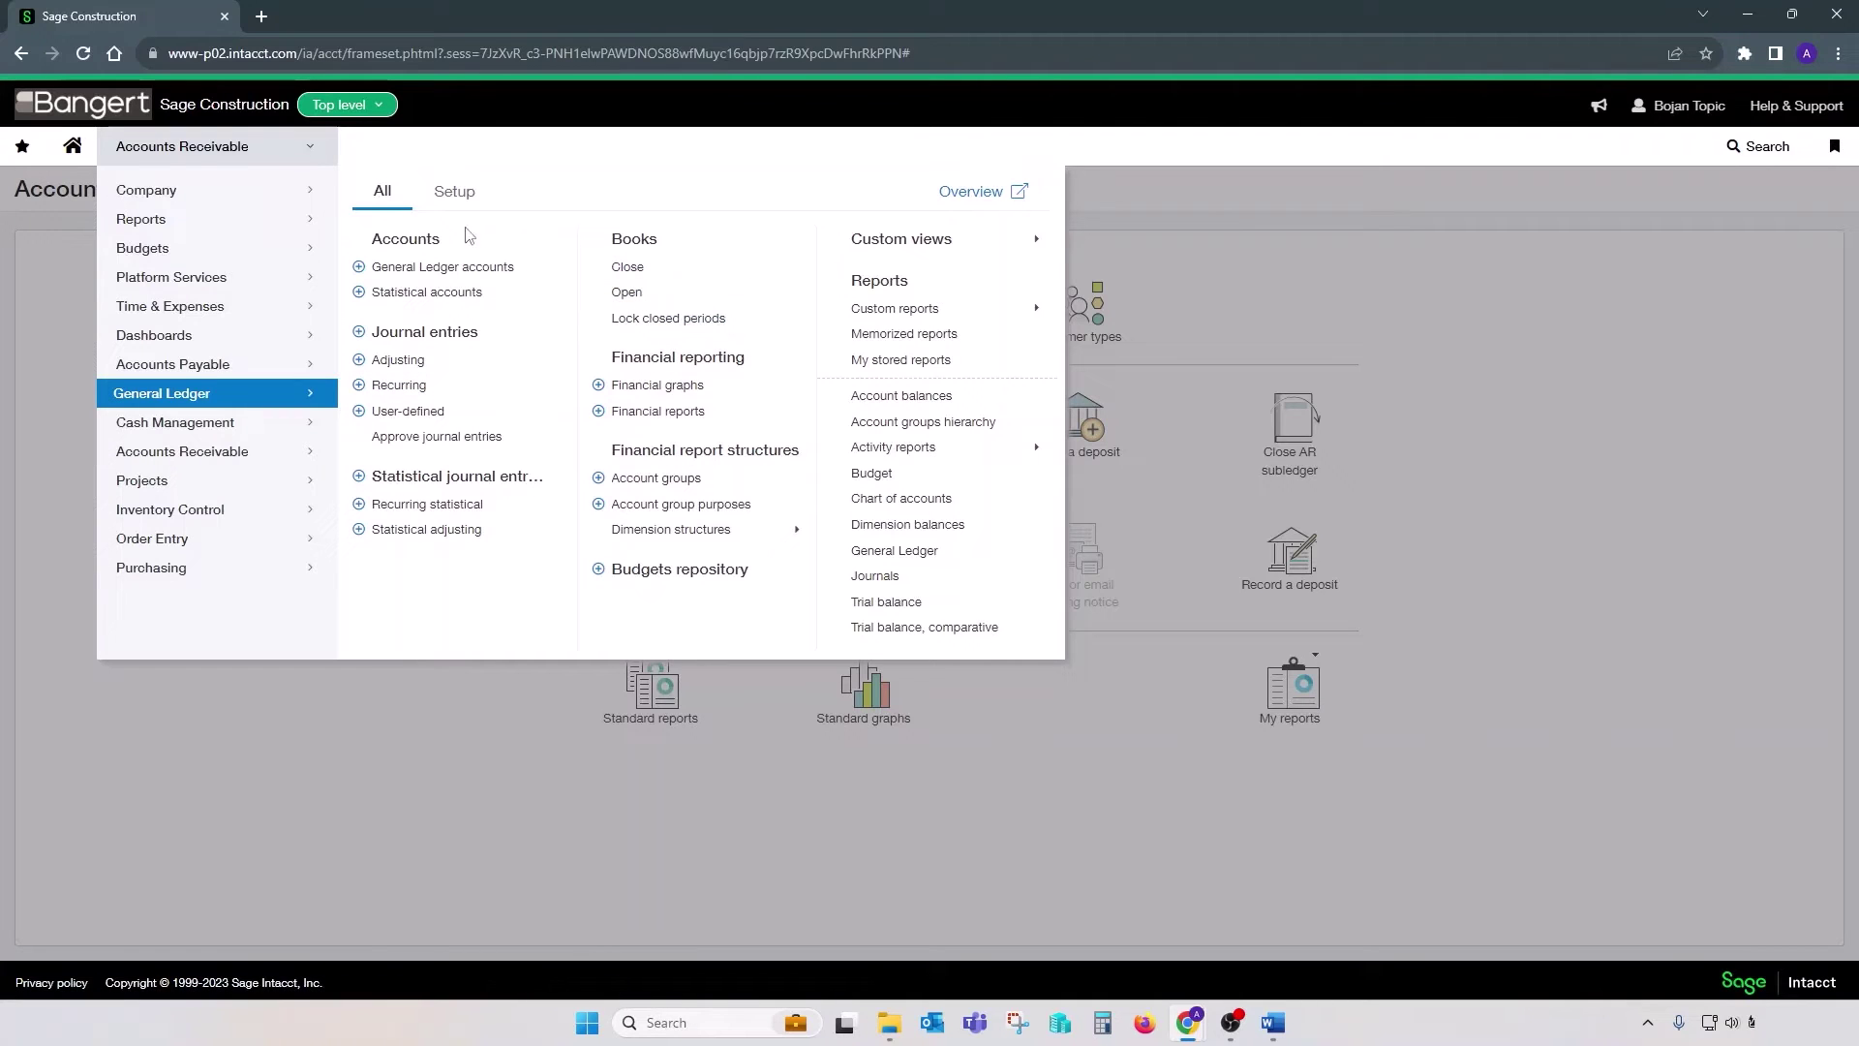
{"action": "left_click", "coordinate": [664, 271]}
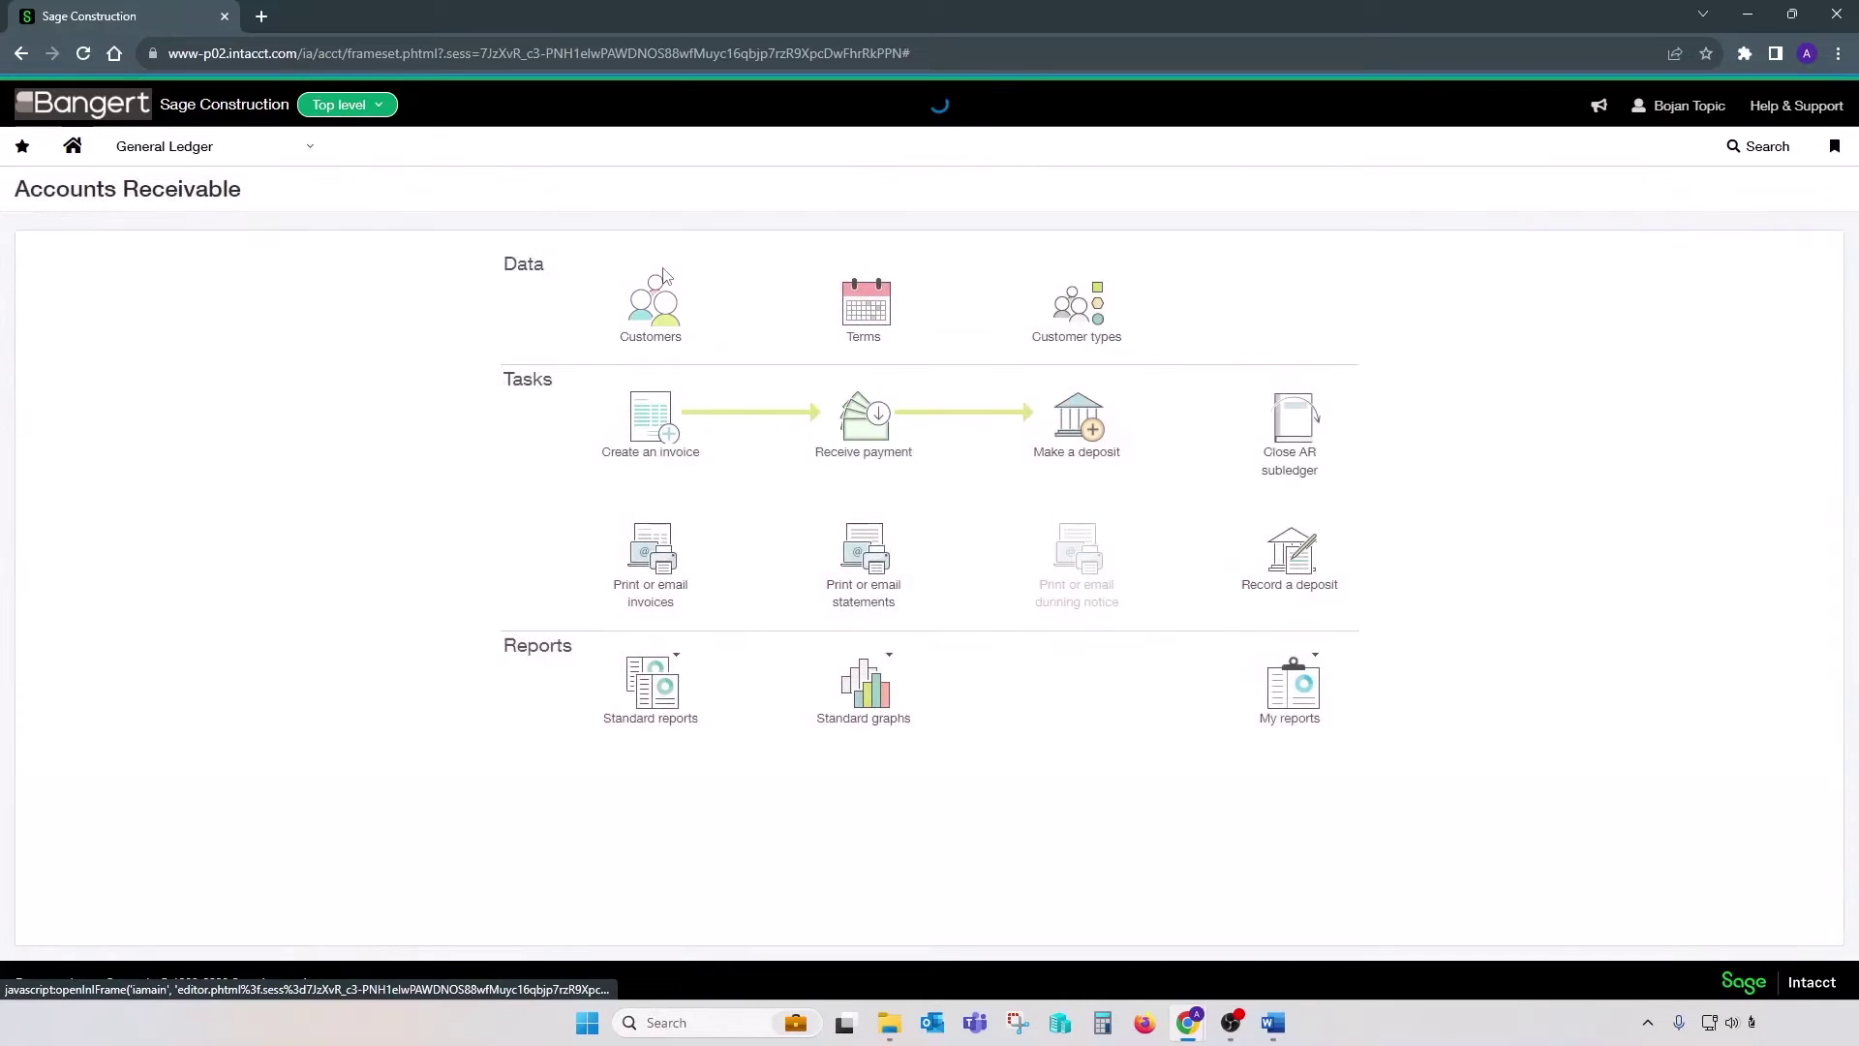
{"action": "left_click", "coordinate": [316, 368]}
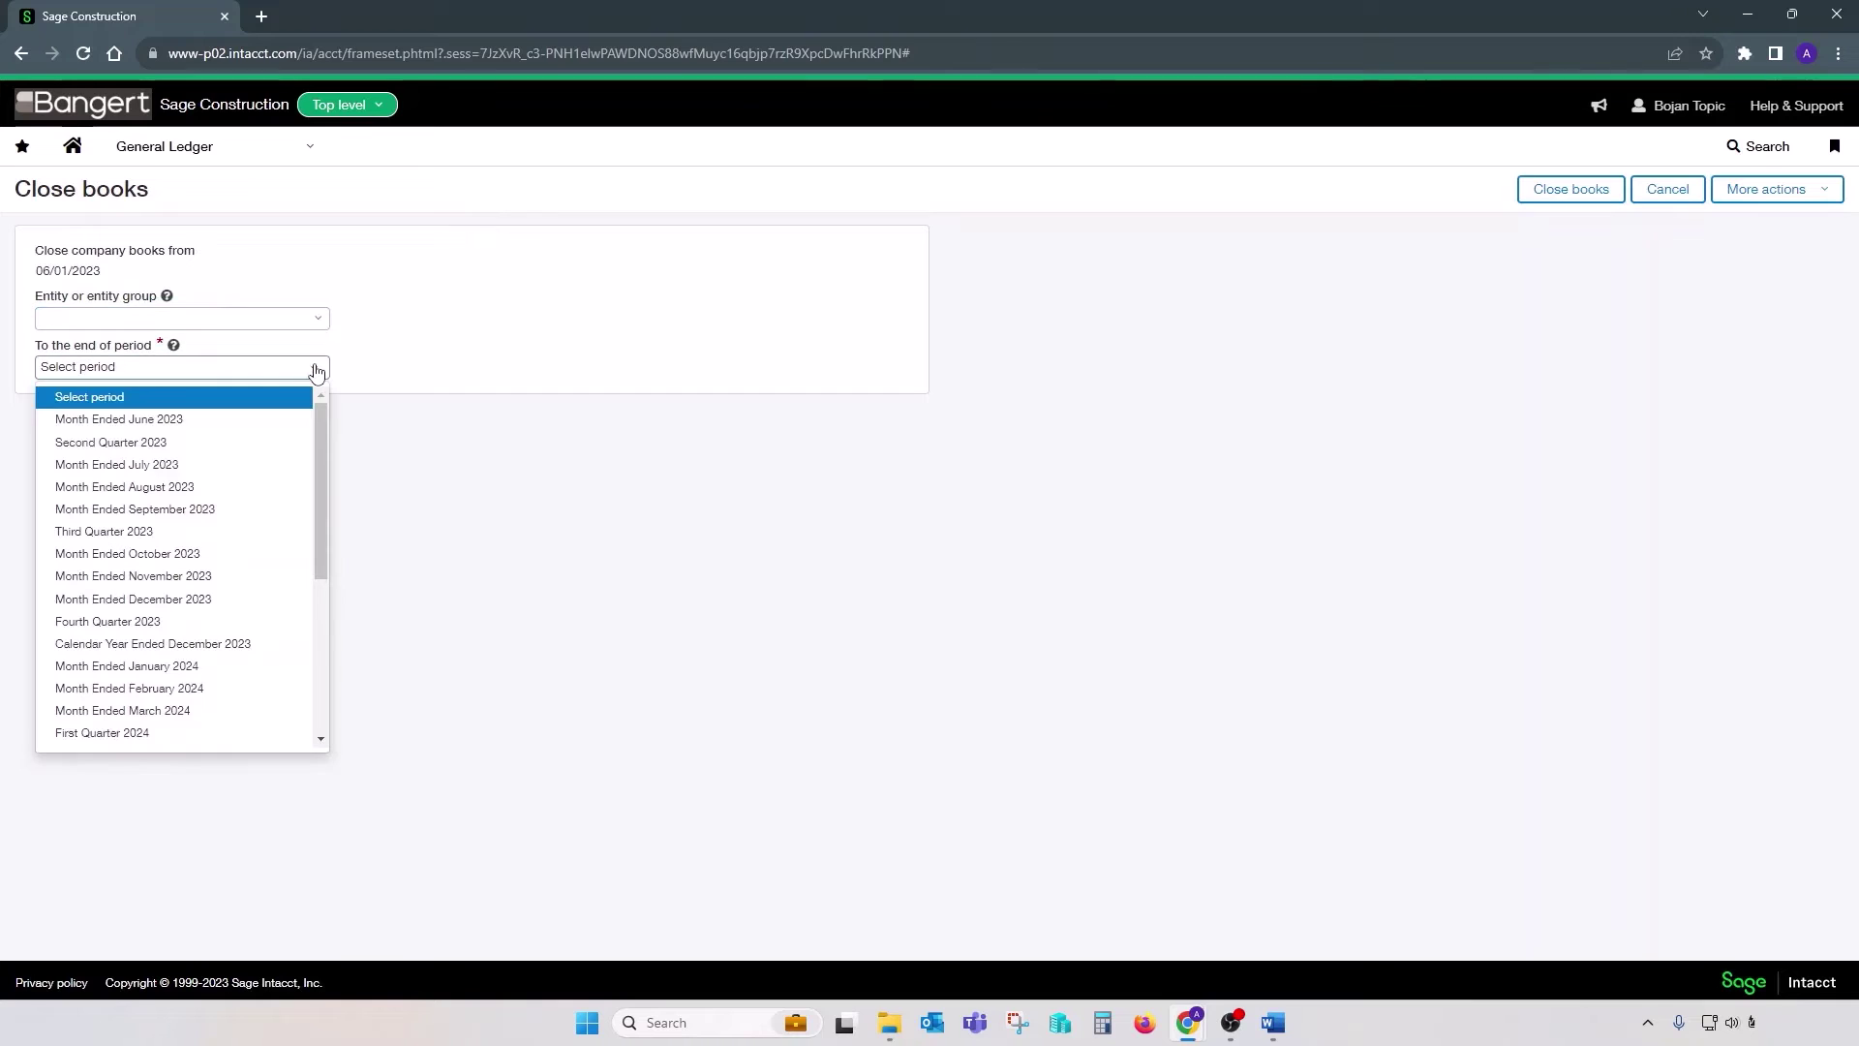
{"action": "left_click", "coordinate": [197, 489]}
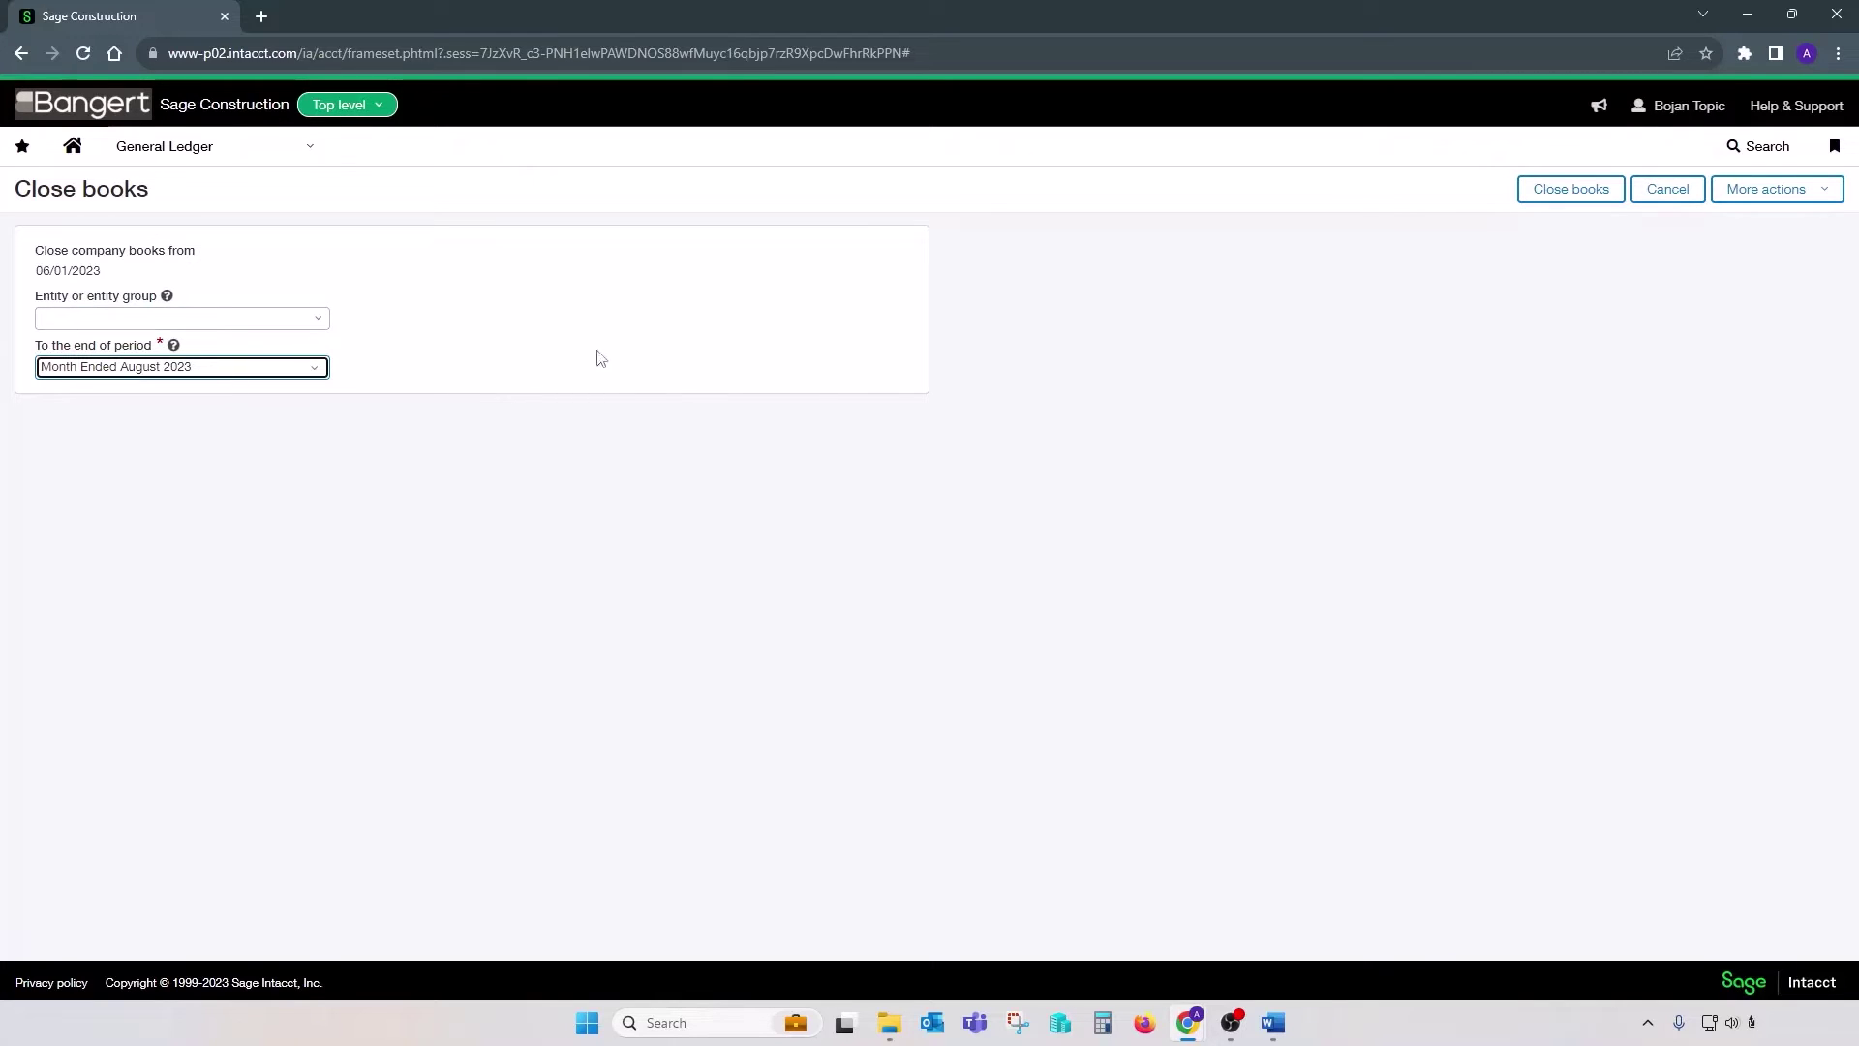
{"action": "left_click", "coordinate": [1572, 194]}
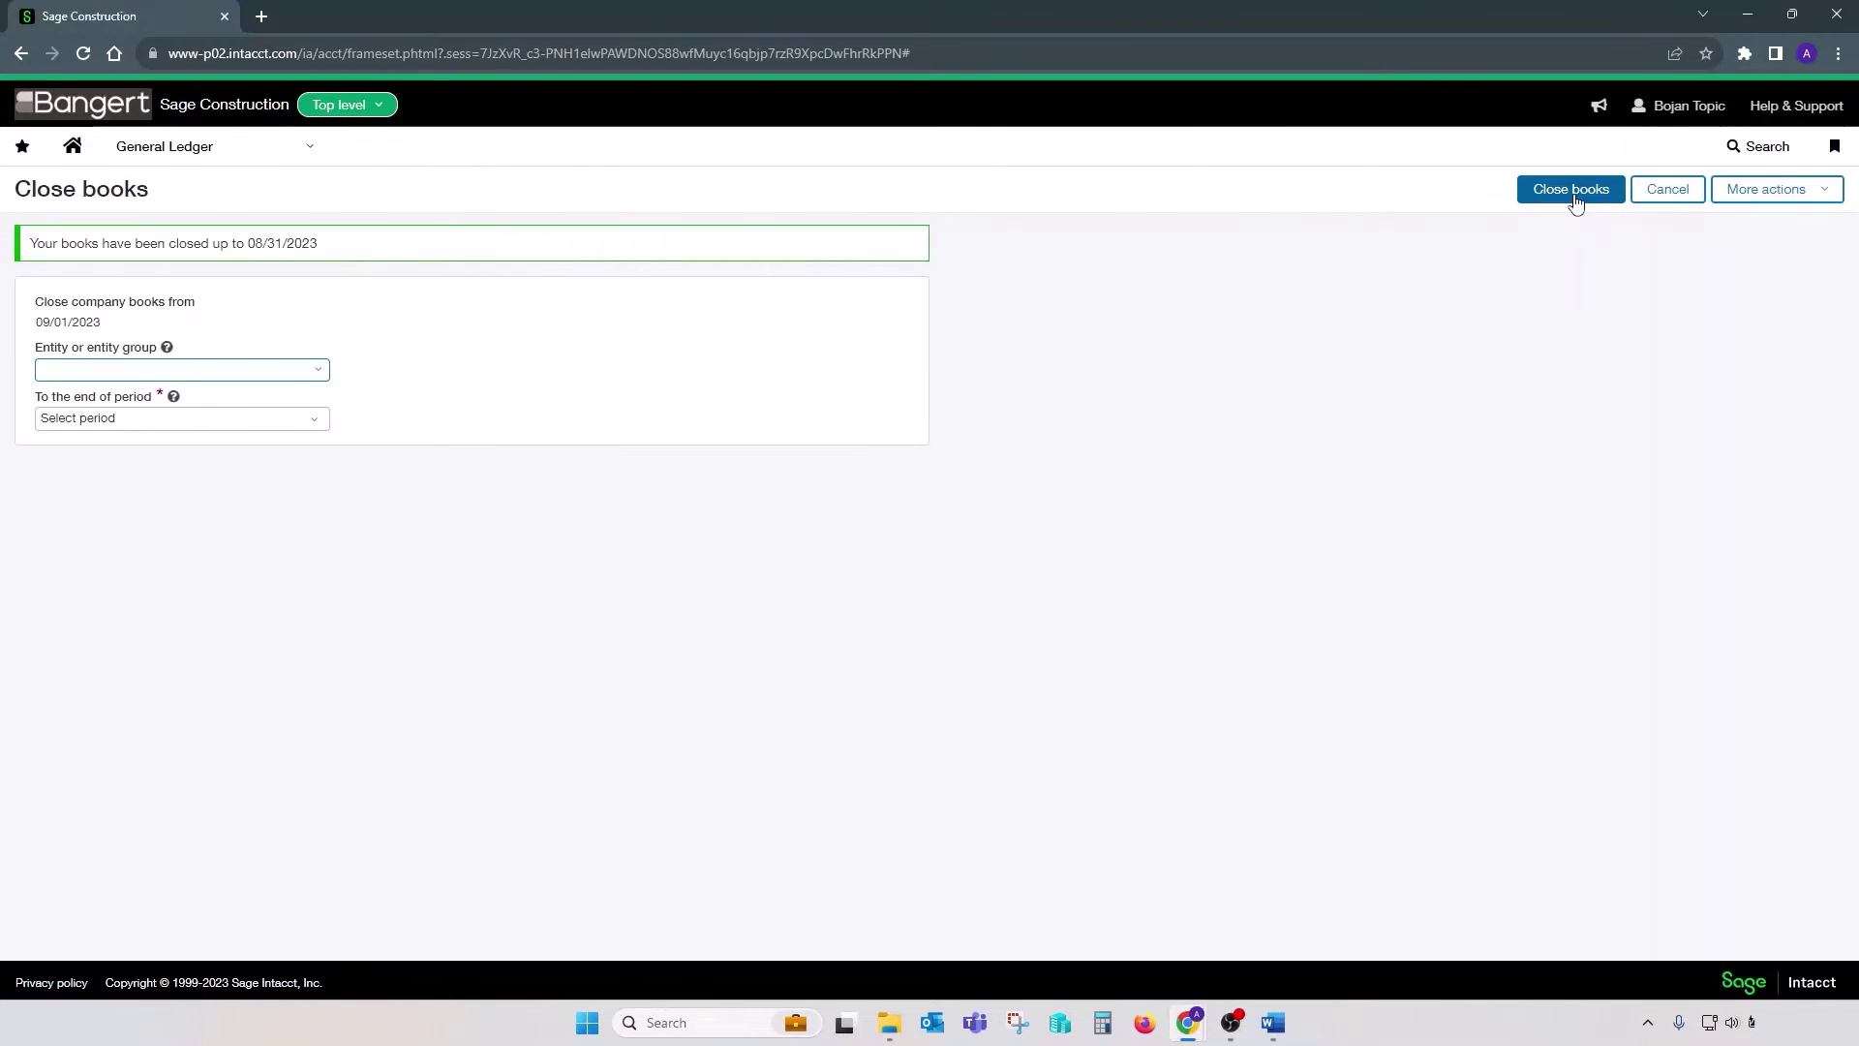
{"action": "left_click", "coordinate": [1662, 190]}
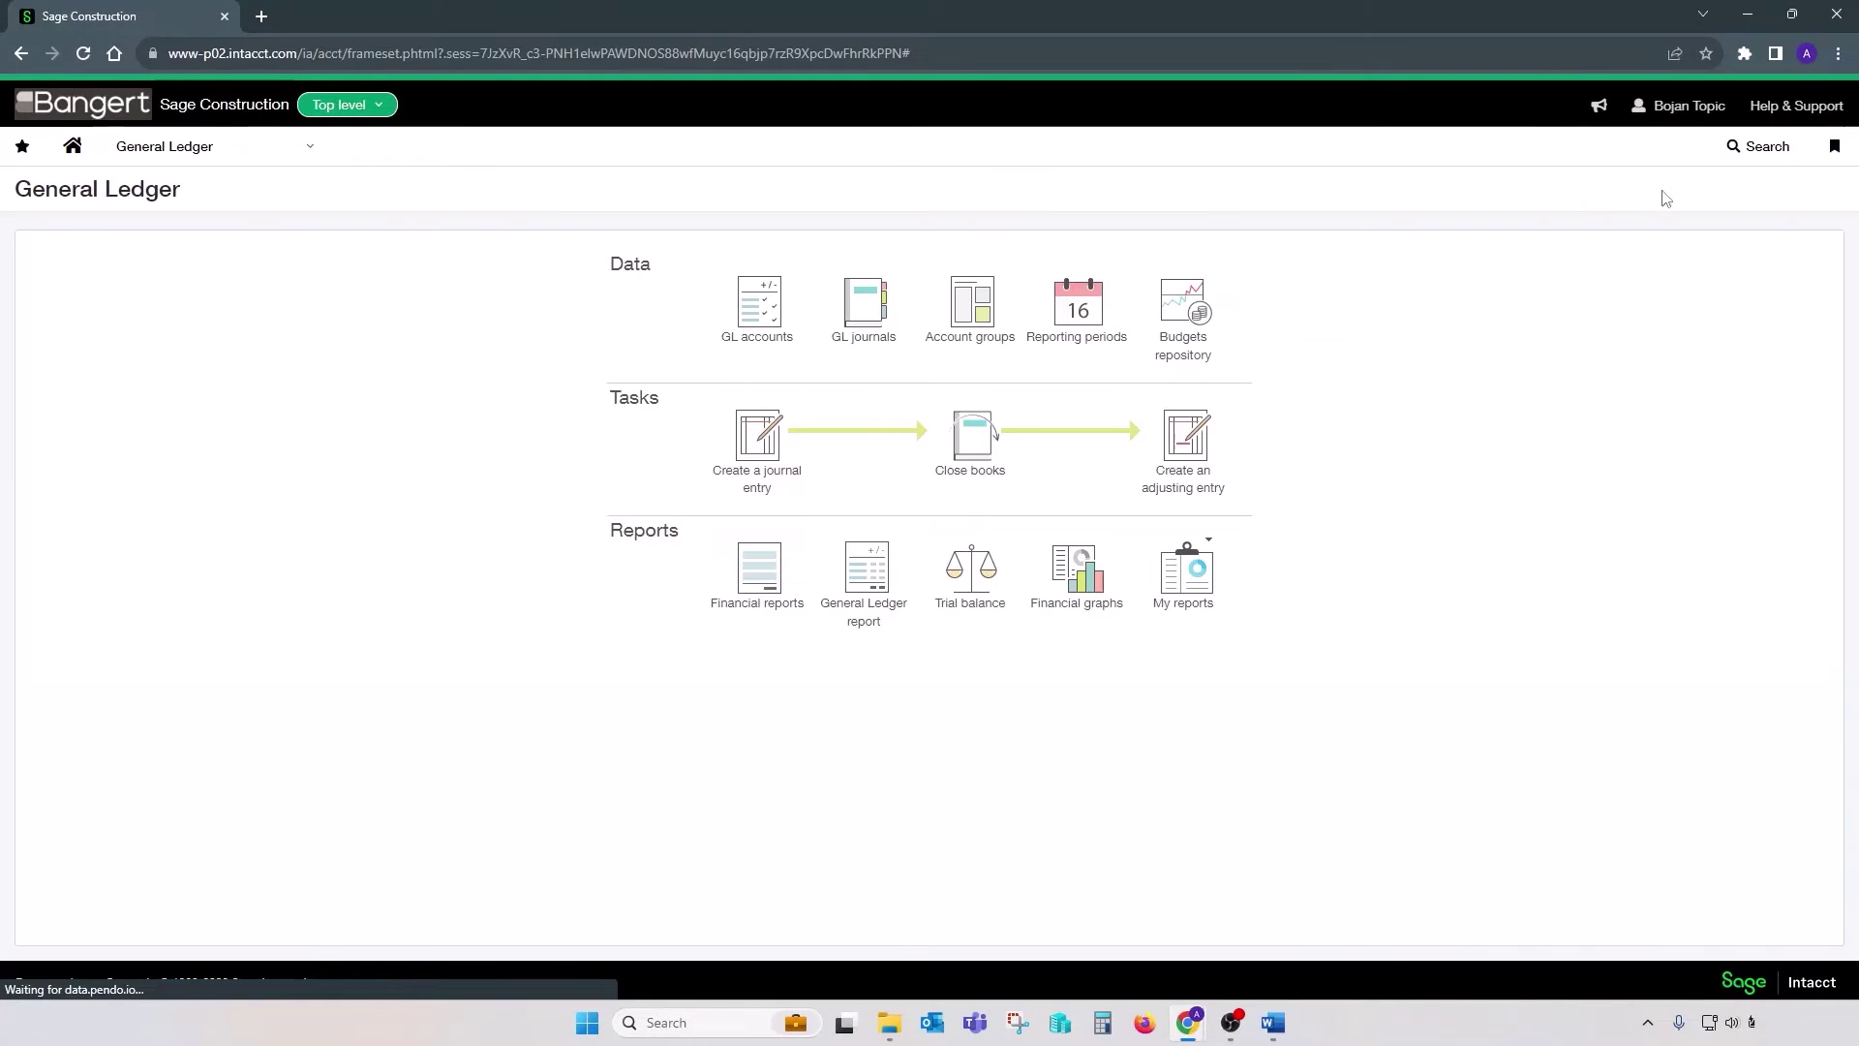
- Check the closing start date and the available periods on the Accounts Payable subledger closing page
{"action": "left_click", "coordinate": [187, 152]}
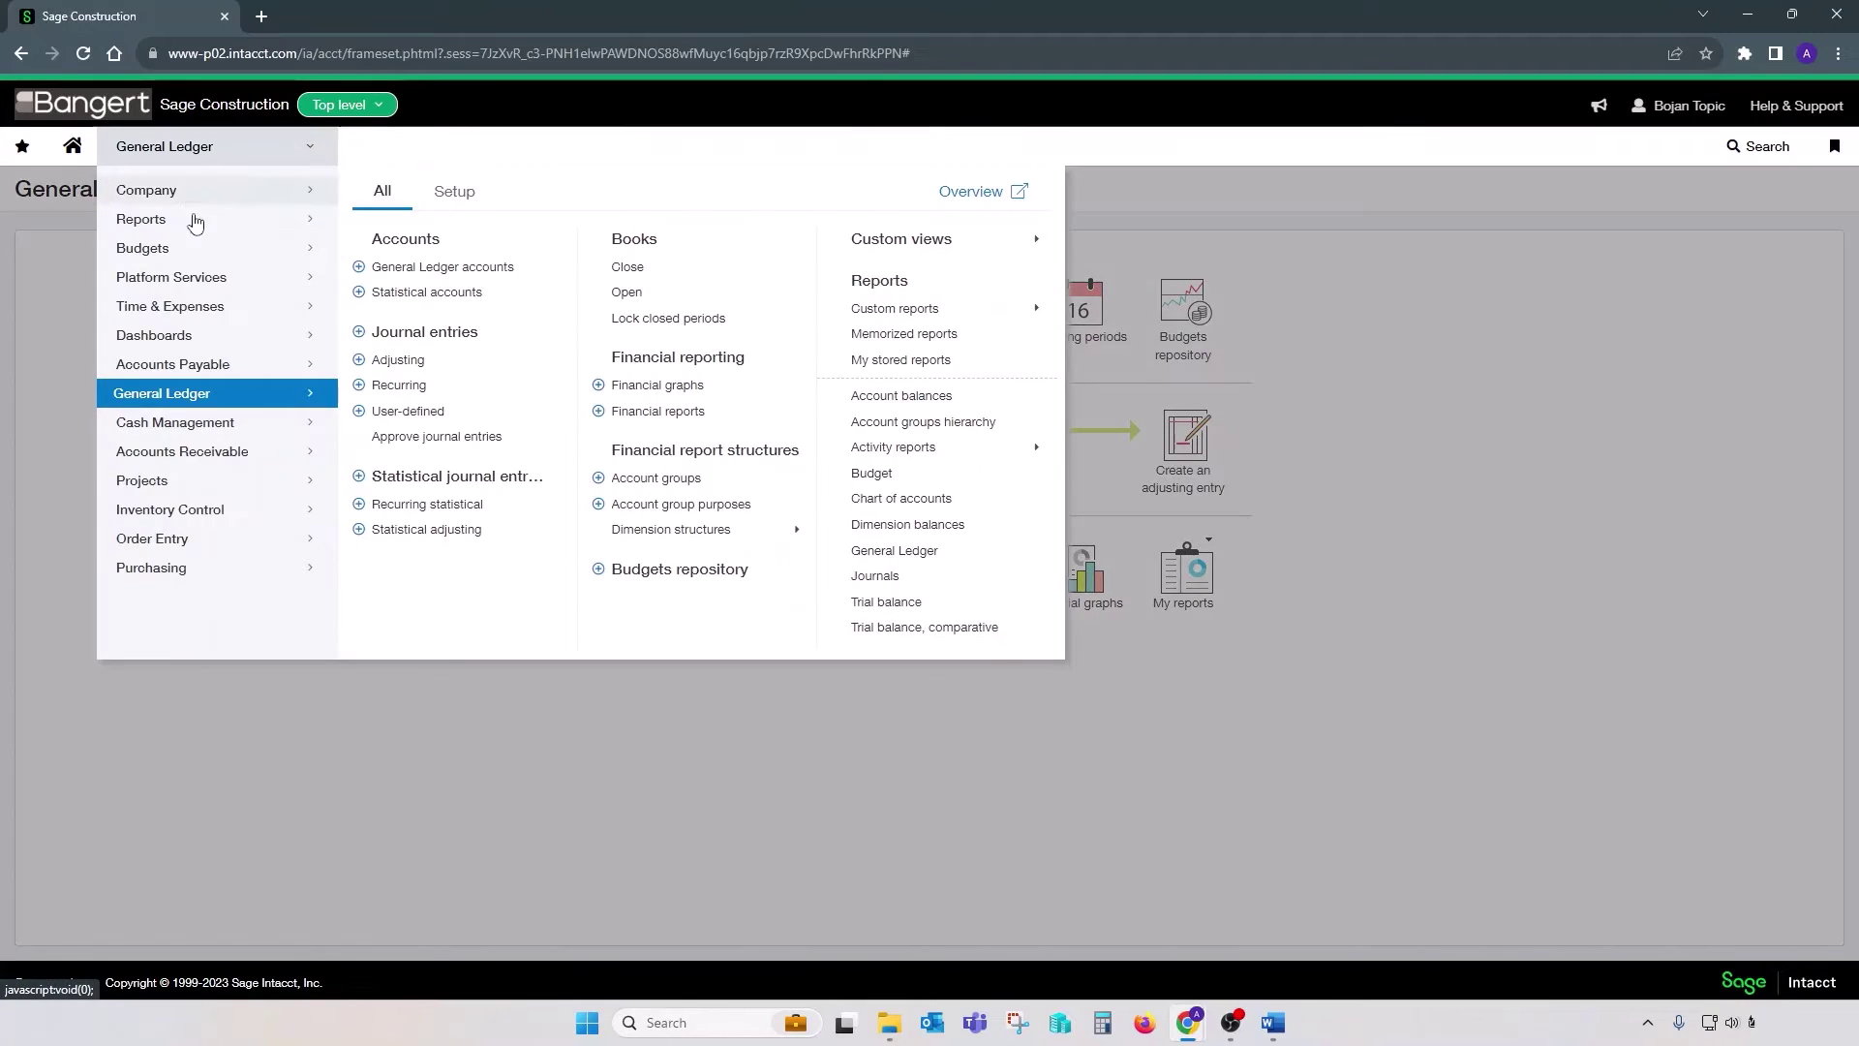
{"action": "mouse_move", "coordinate": [191, 371]}
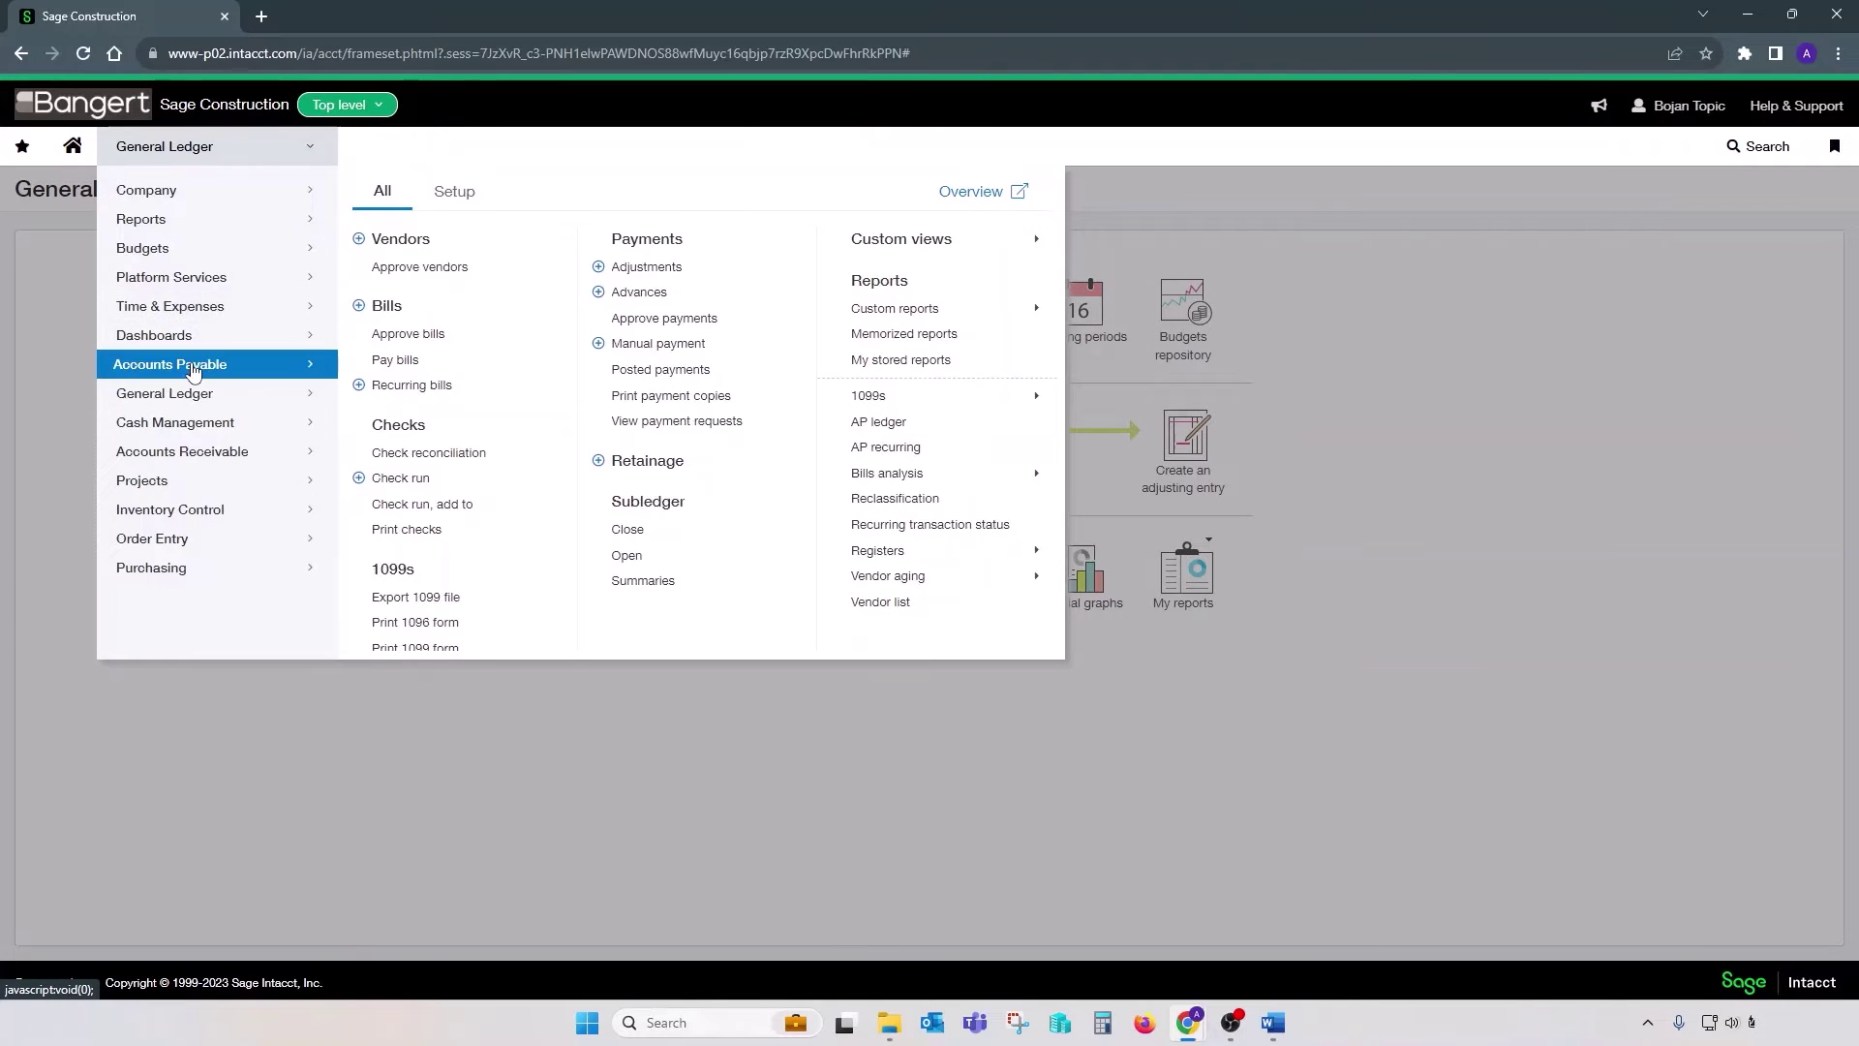
{"action": "left_click", "coordinate": [661, 539]}
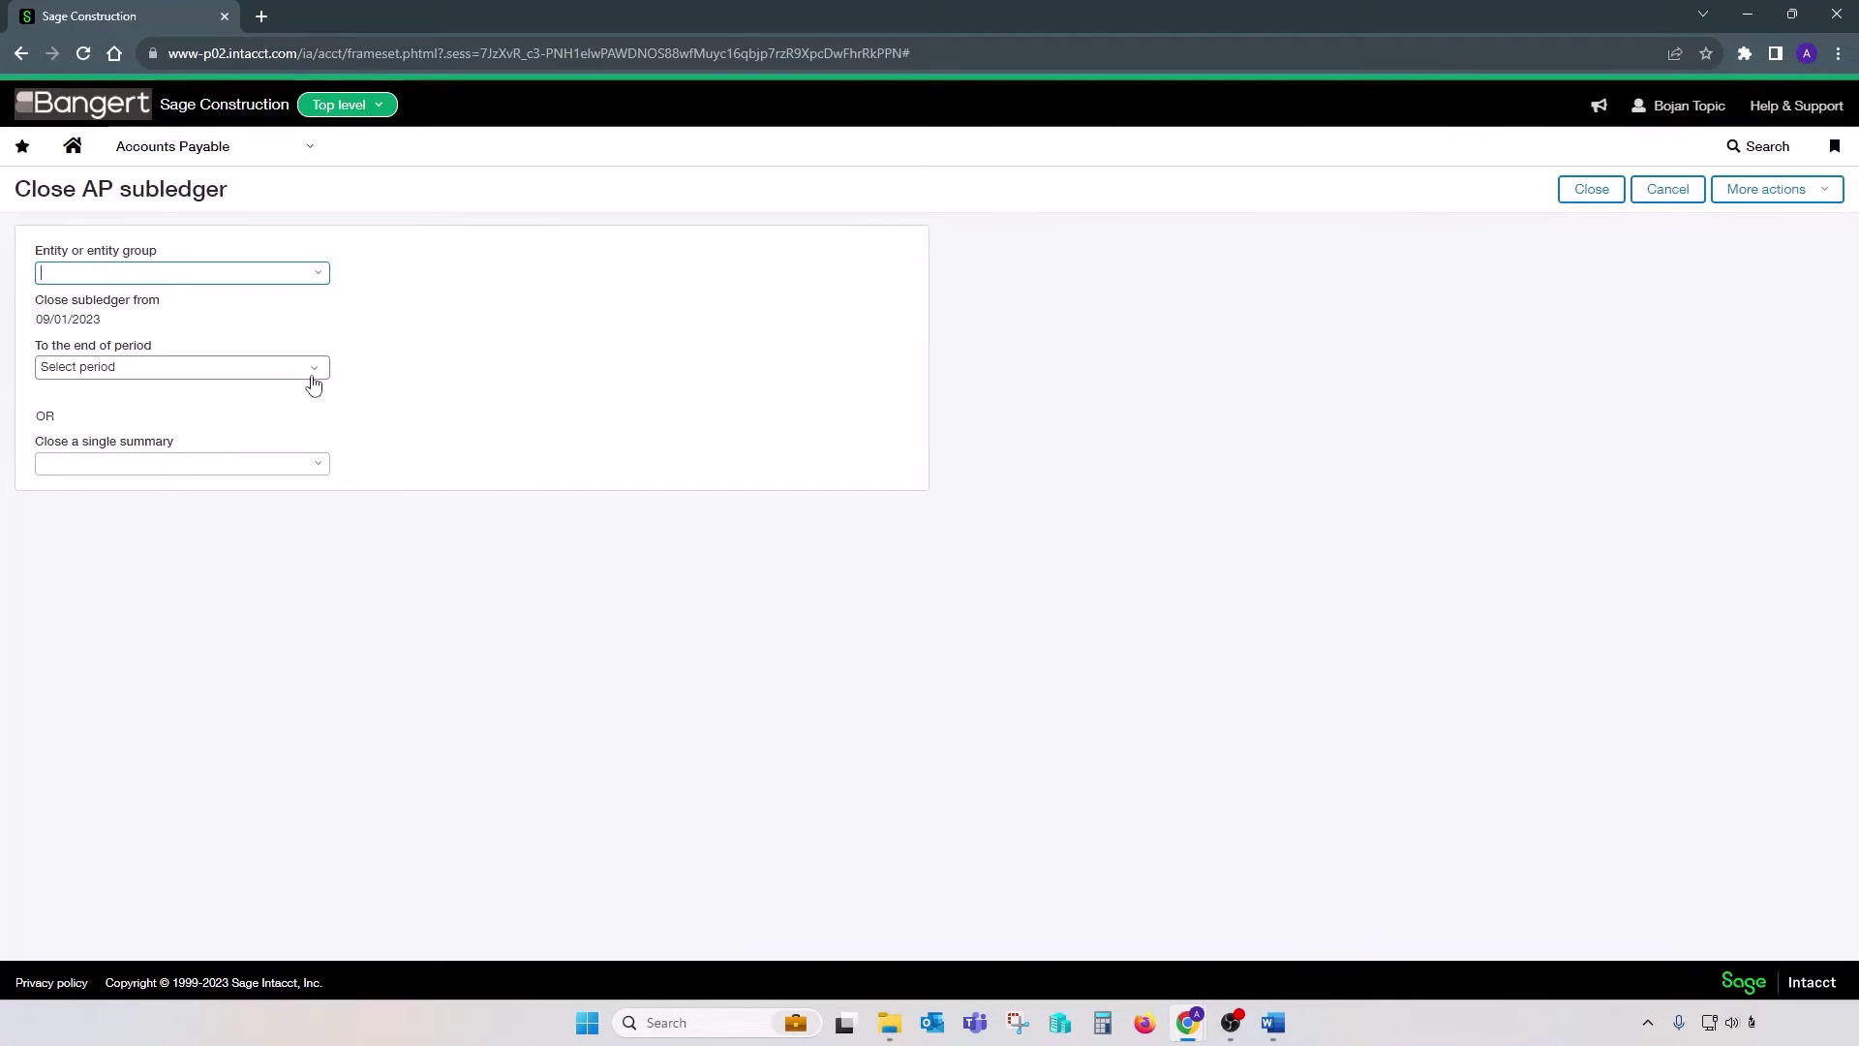
{"action": "left_click", "coordinate": [316, 377]}
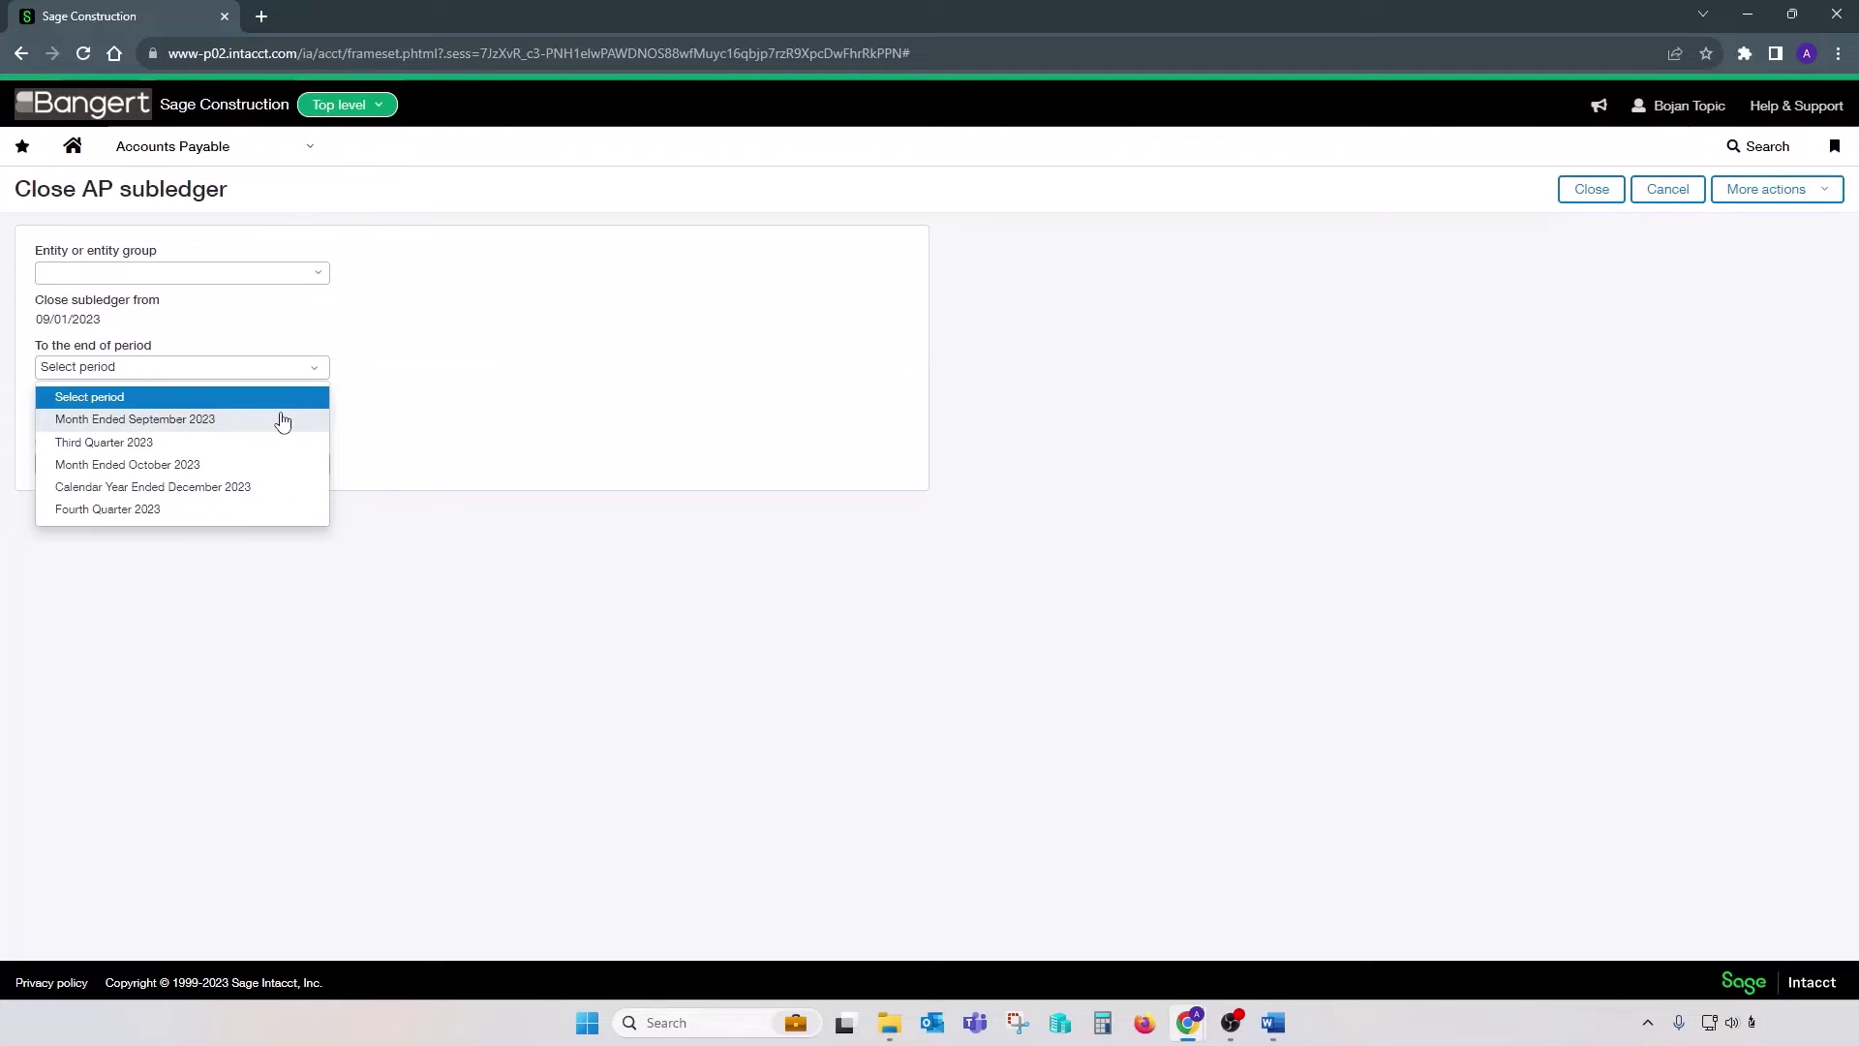
{"action": "left_click", "coordinate": [427, 374]}
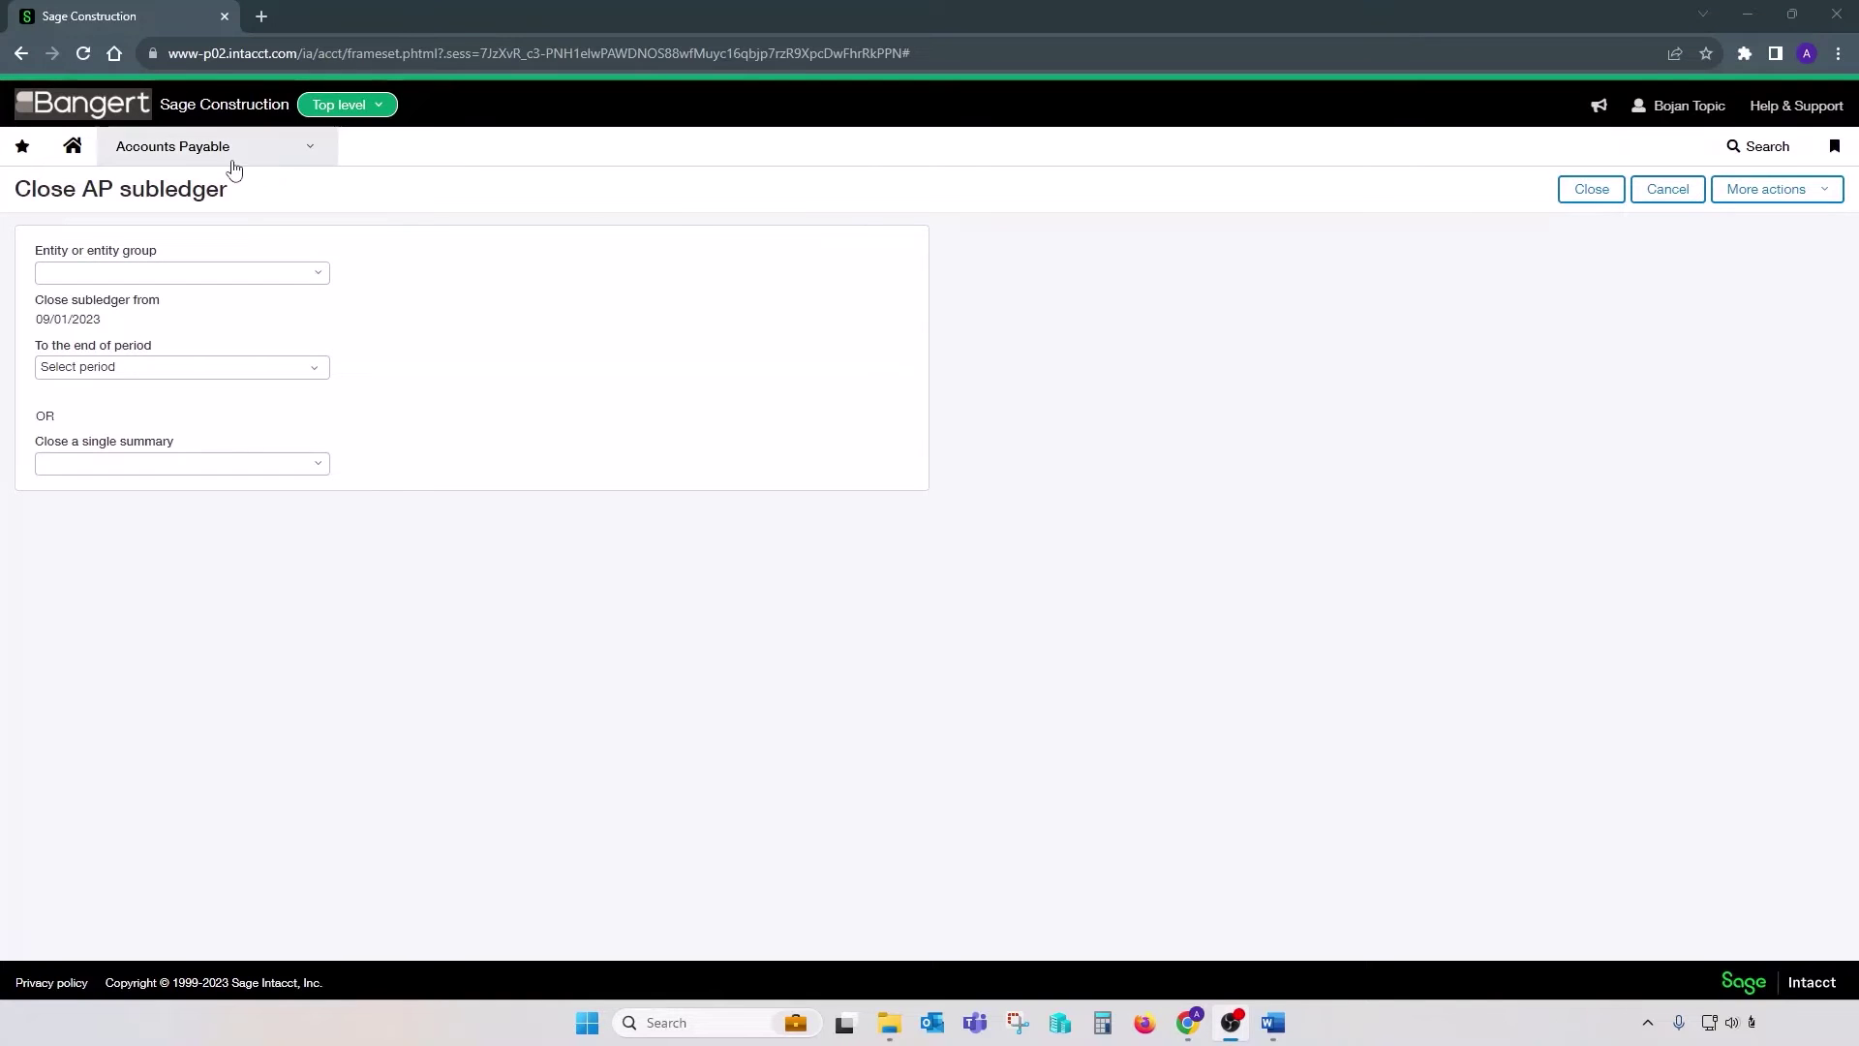
- Disable the locking of closed statutory reporting periods in the General Ledger configuration and save it
{"action": "left_click", "coordinate": [199, 150]}
{"action": "mouse_move", "coordinate": [179, 400]}
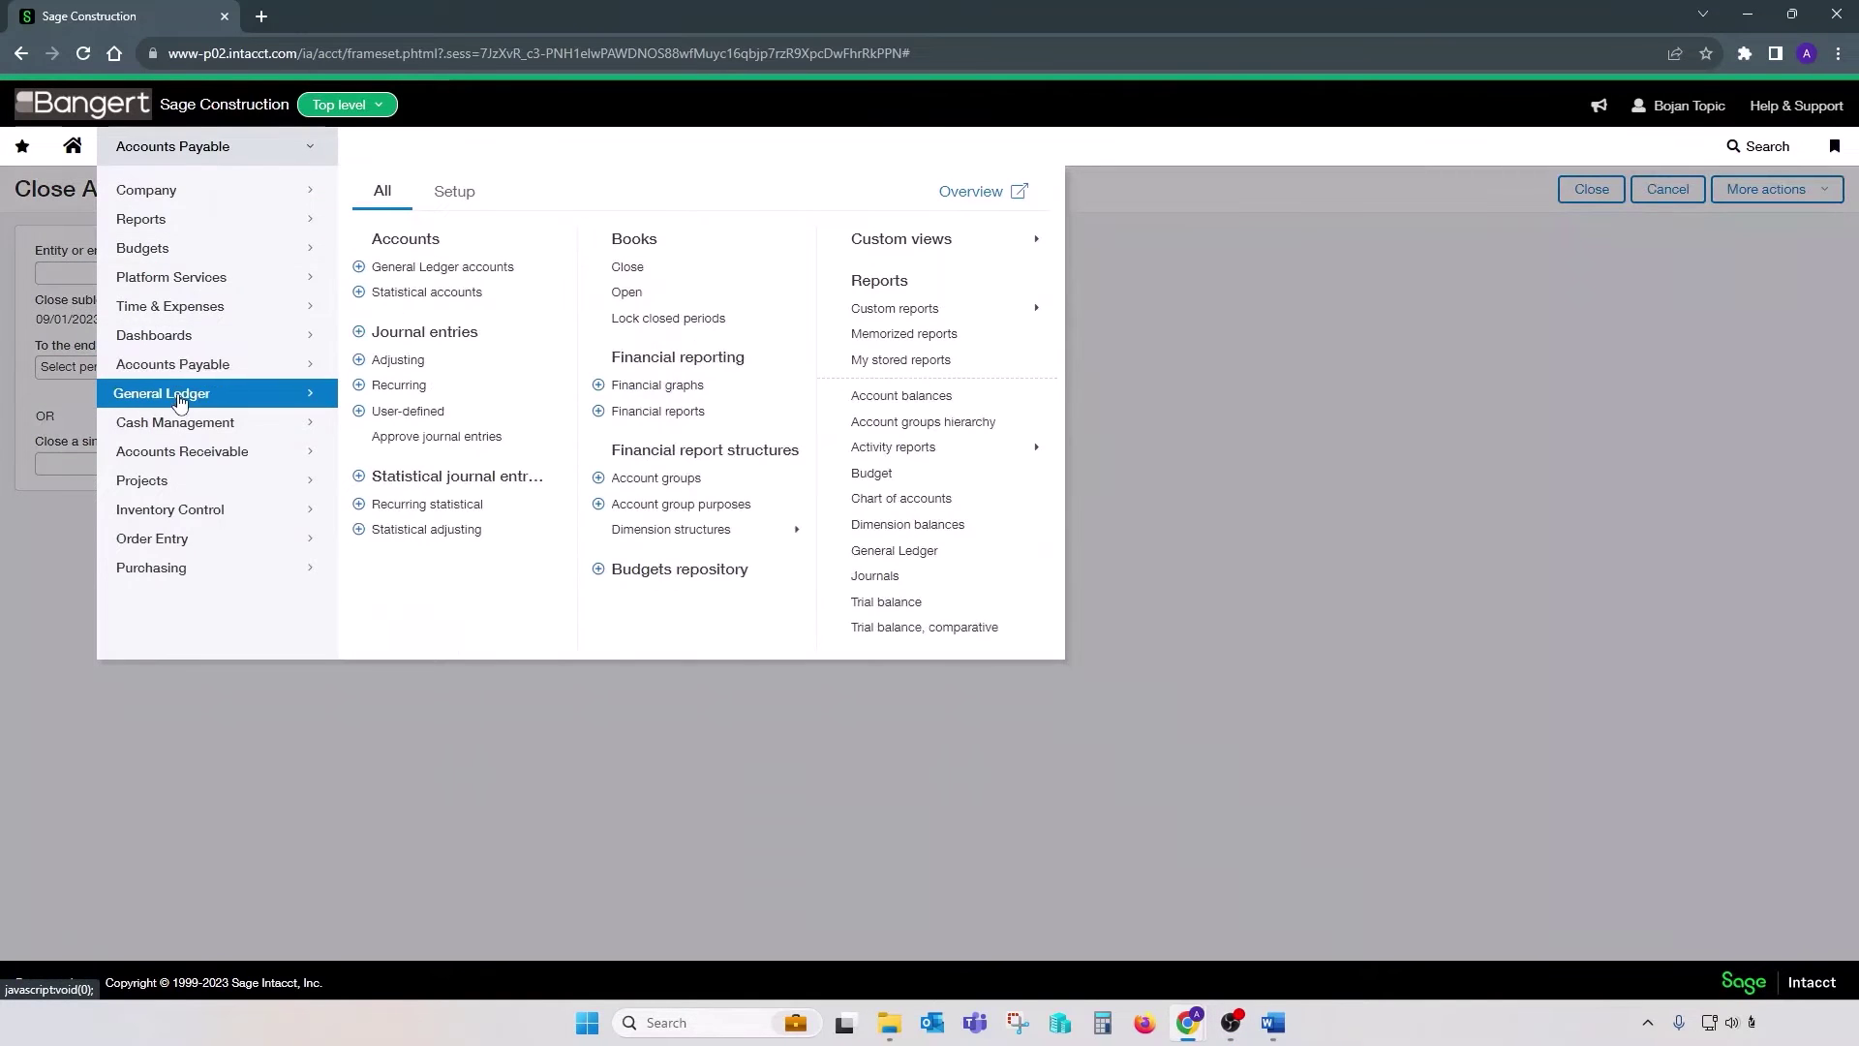
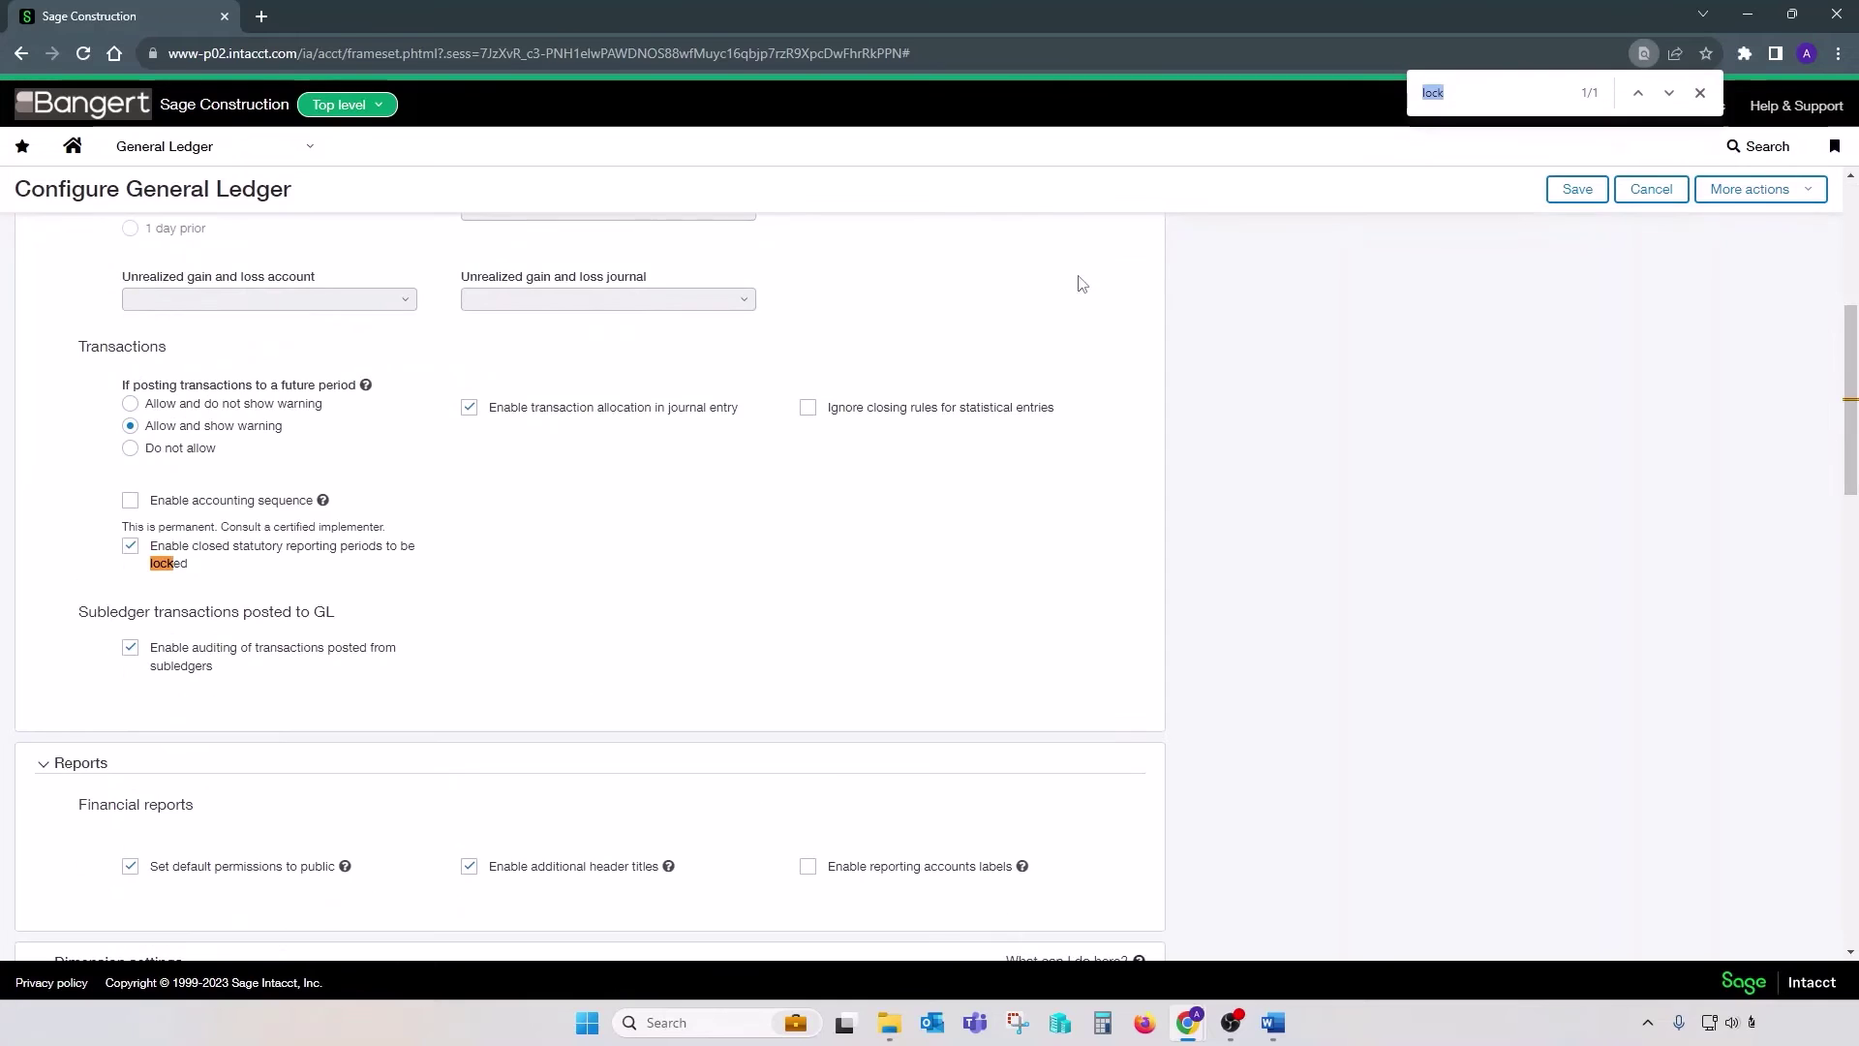
{"action": "left_click", "coordinate": [131, 546]}
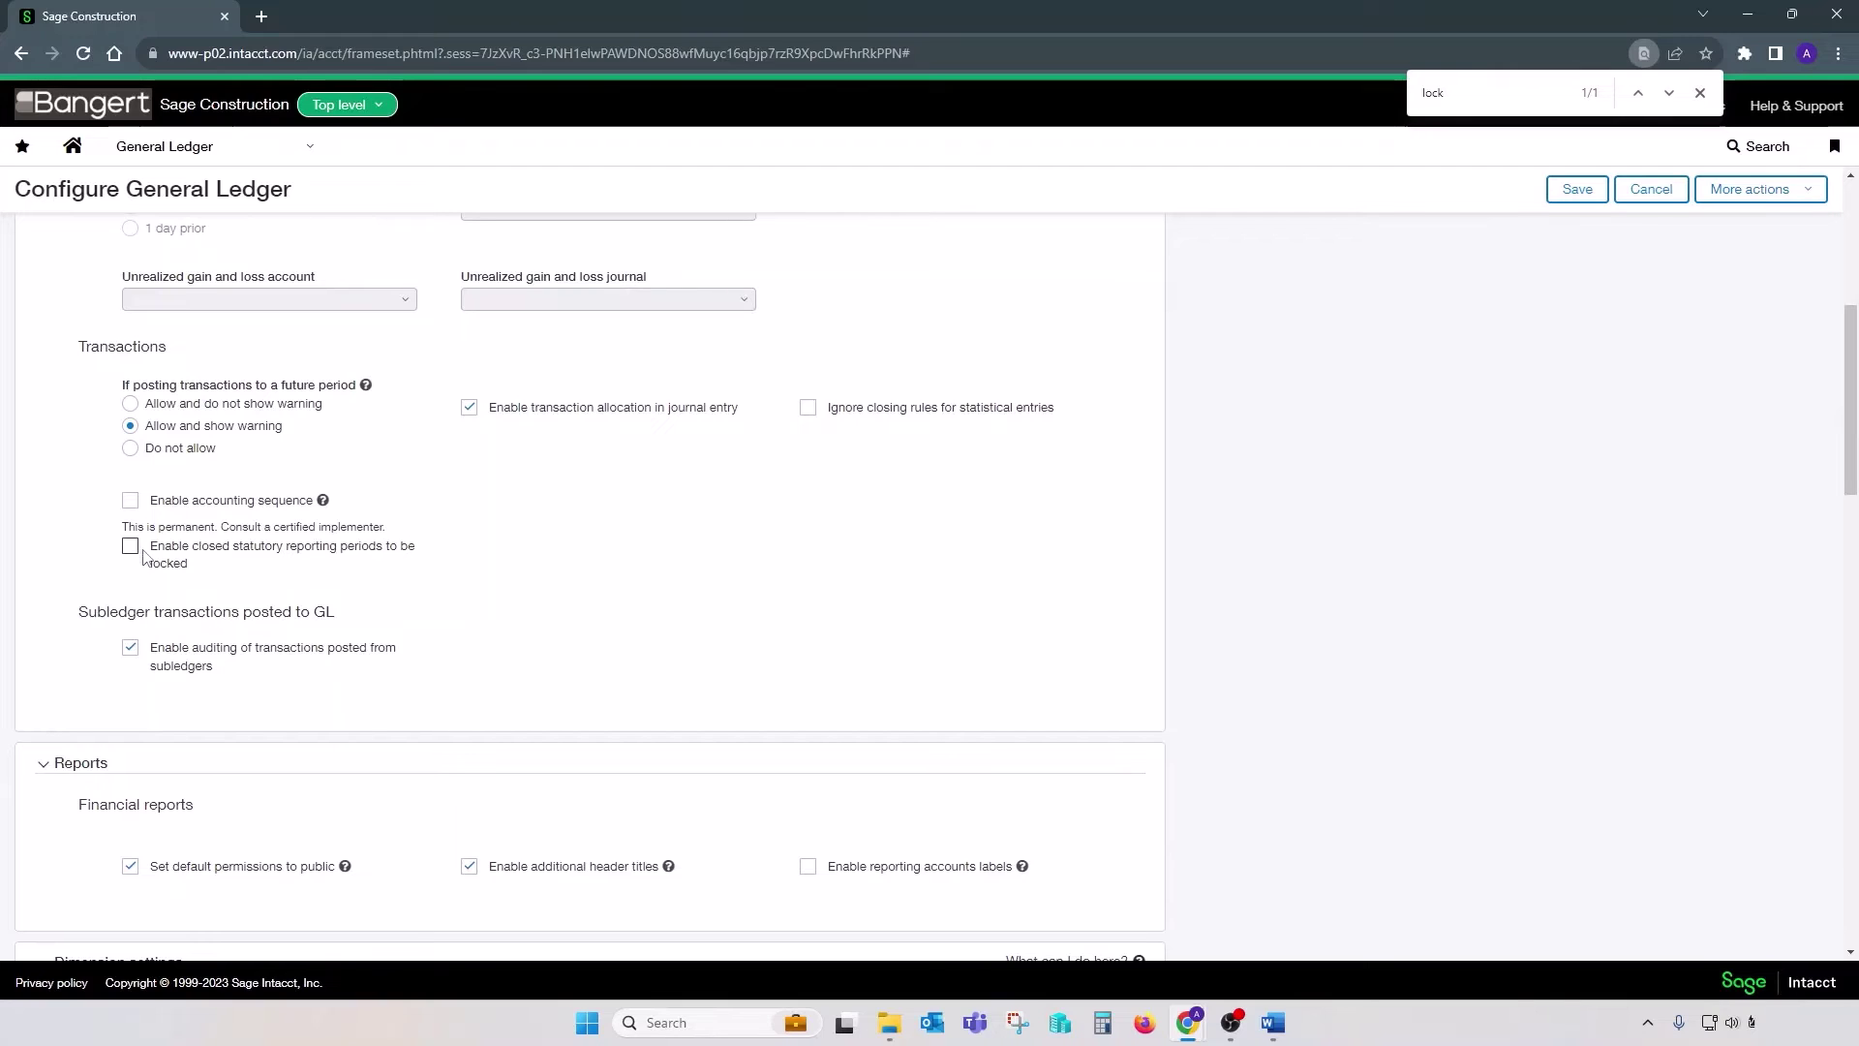
{"action": "left_click", "coordinate": [1586, 189]}
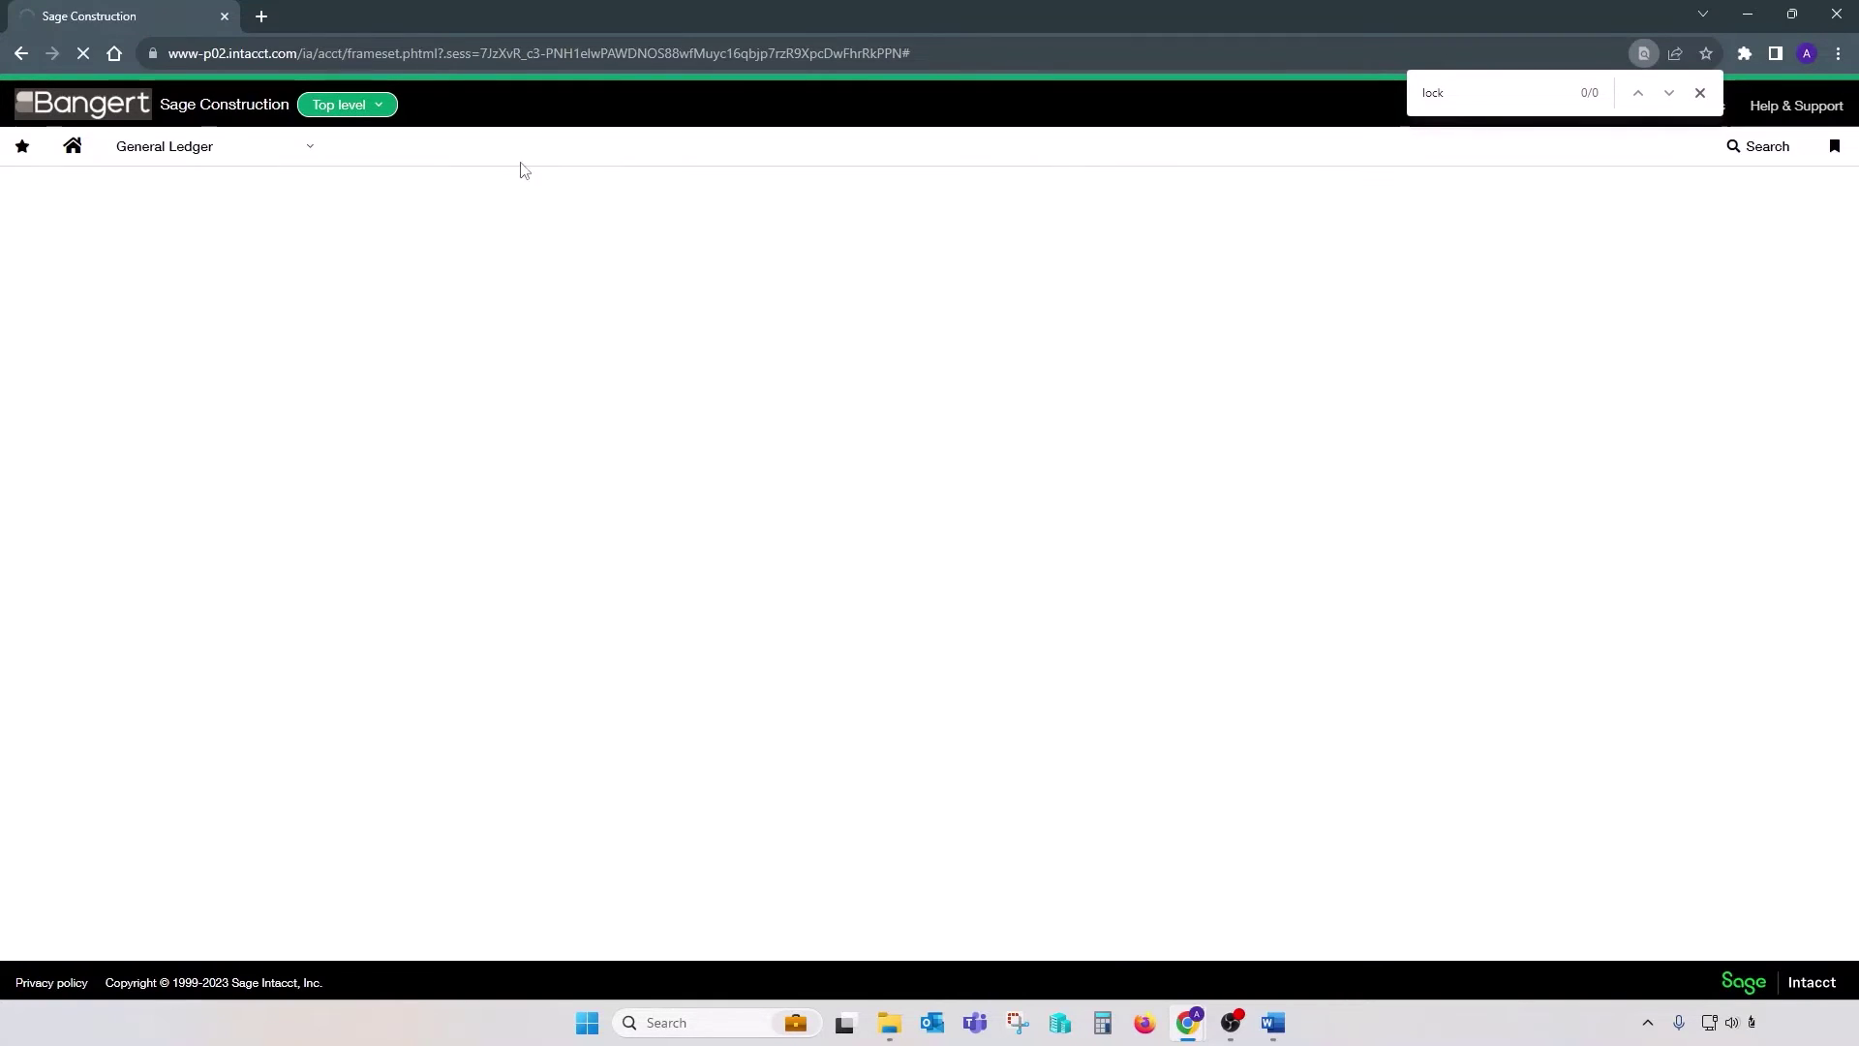
- Find the setting by searching for "lock" in the General Ledger configuration, enable locking of closed statutory reporting periods and save
{"action": "left_click", "coordinate": [237, 157]}
{"action": "left_click", "coordinate": [233, 184]}
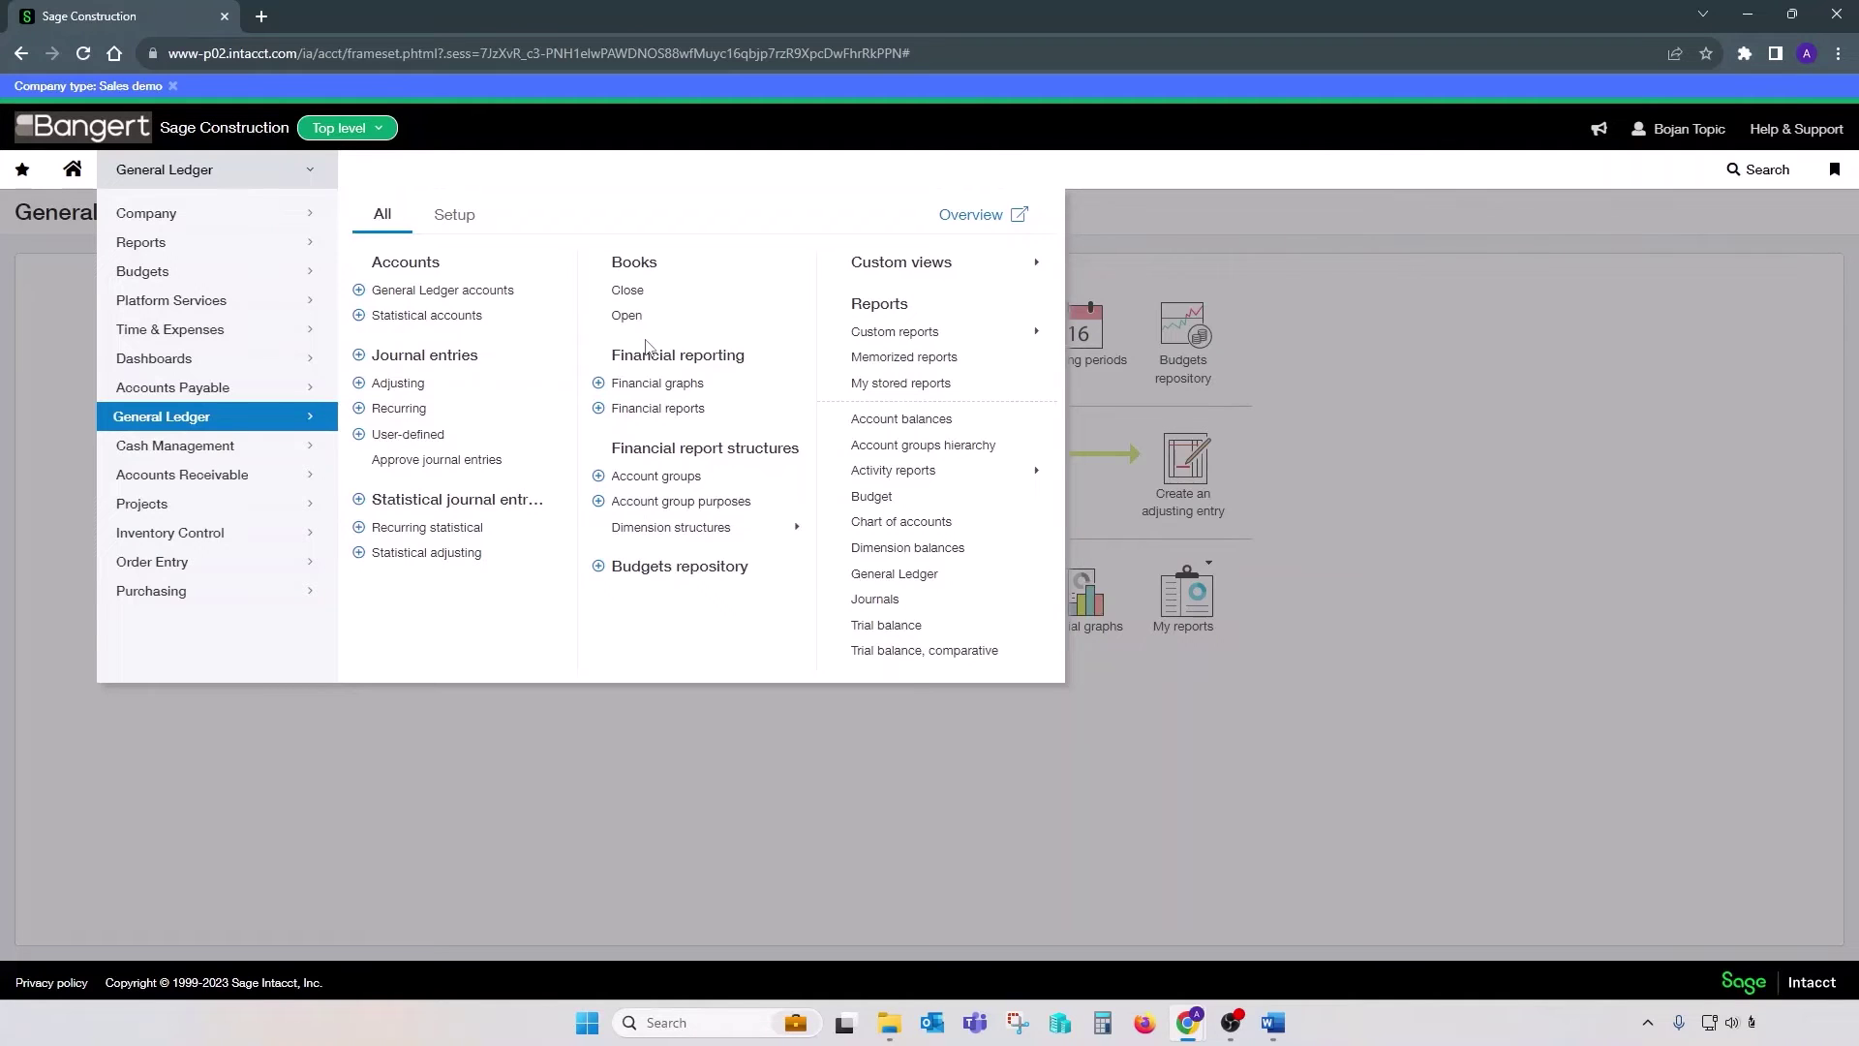
{"action": "left_click", "coordinate": [465, 216]}
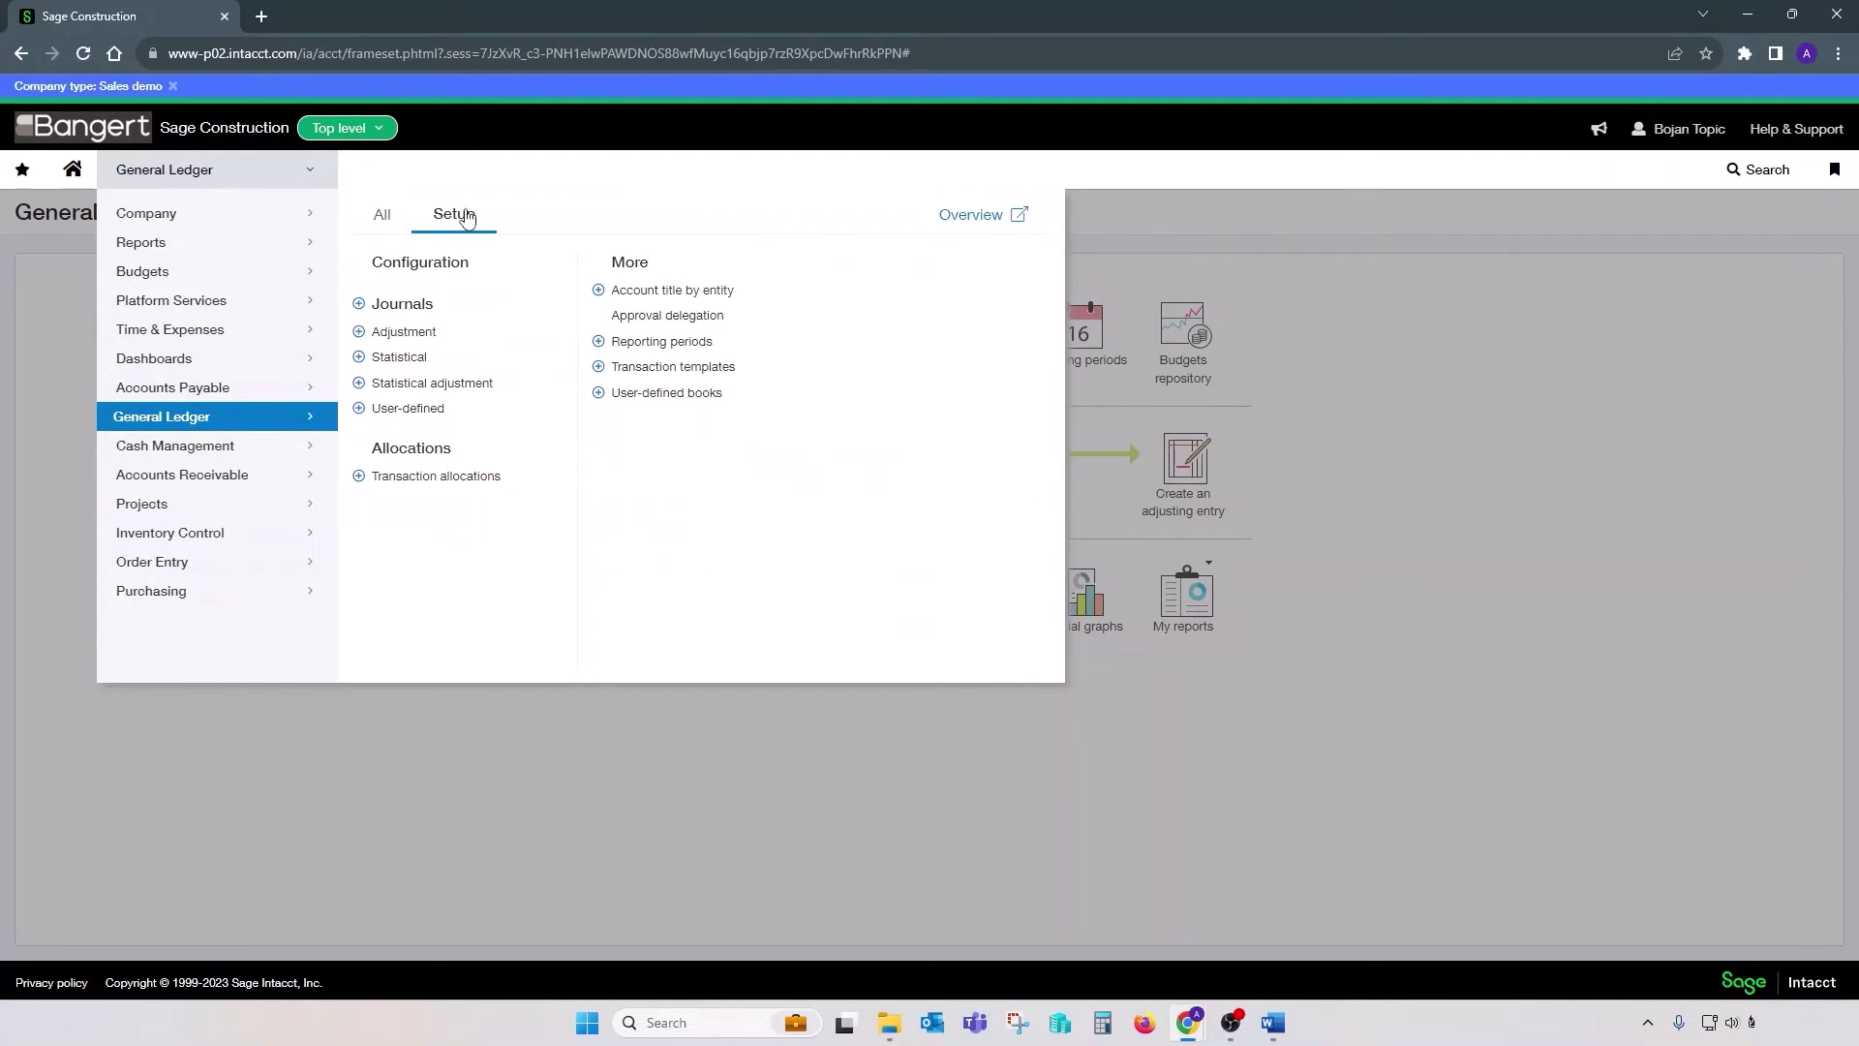
{"action": "left_click", "coordinate": [444, 274]}
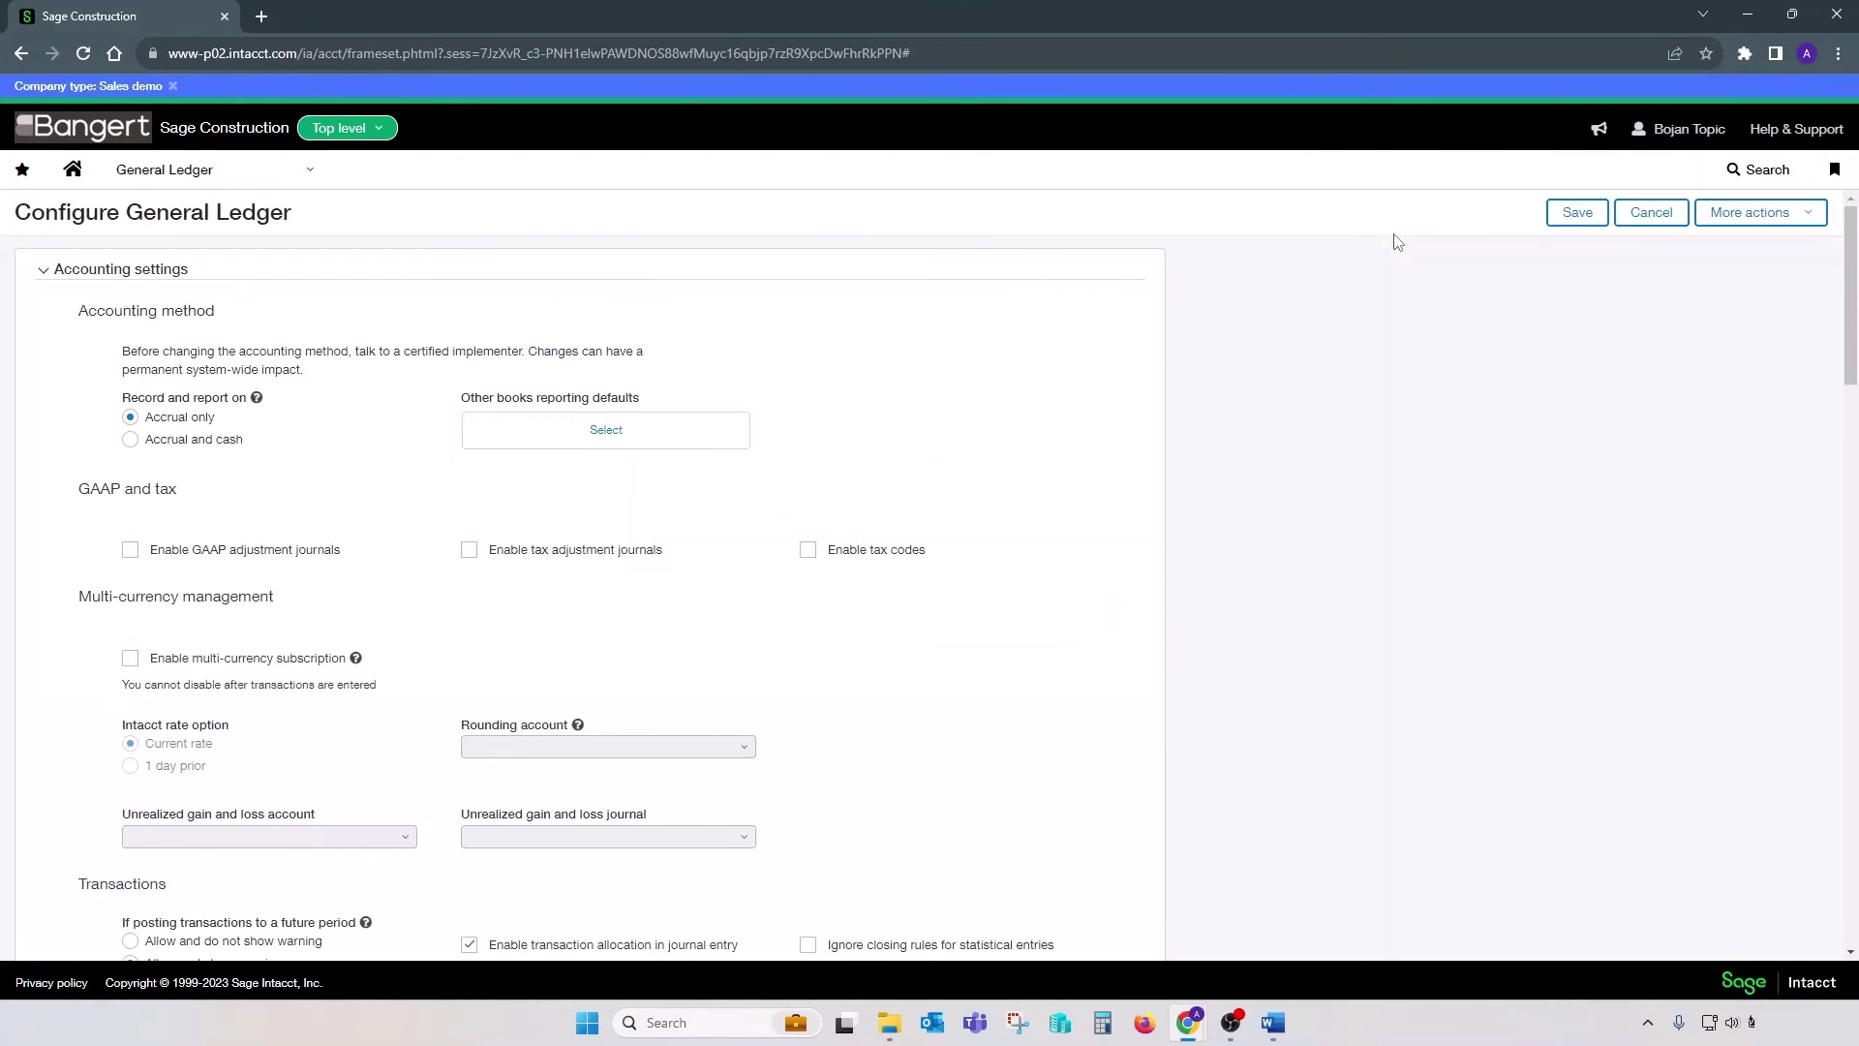
{"action": "key", "text": "ctrl+f"}
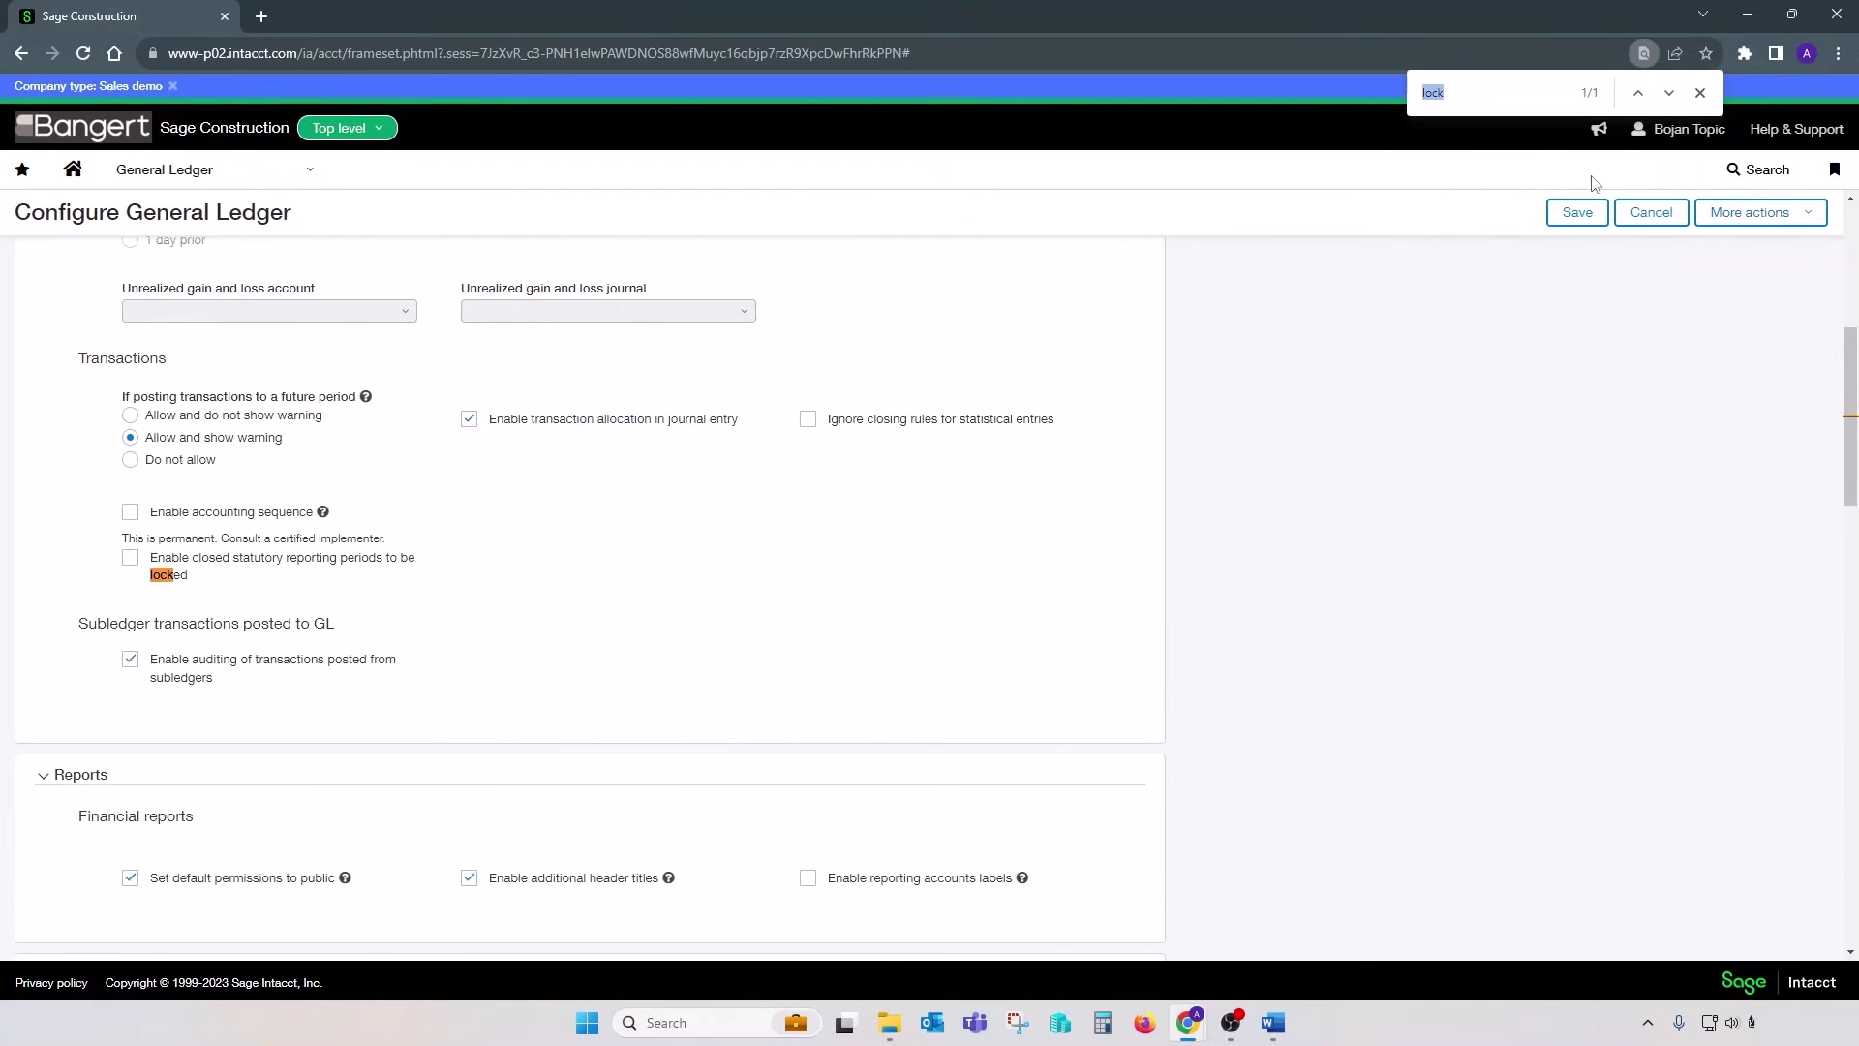
{"action": "left_click", "coordinate": [132, 560]}
{"action": "left_click", "coordinate": [1572, 213]}
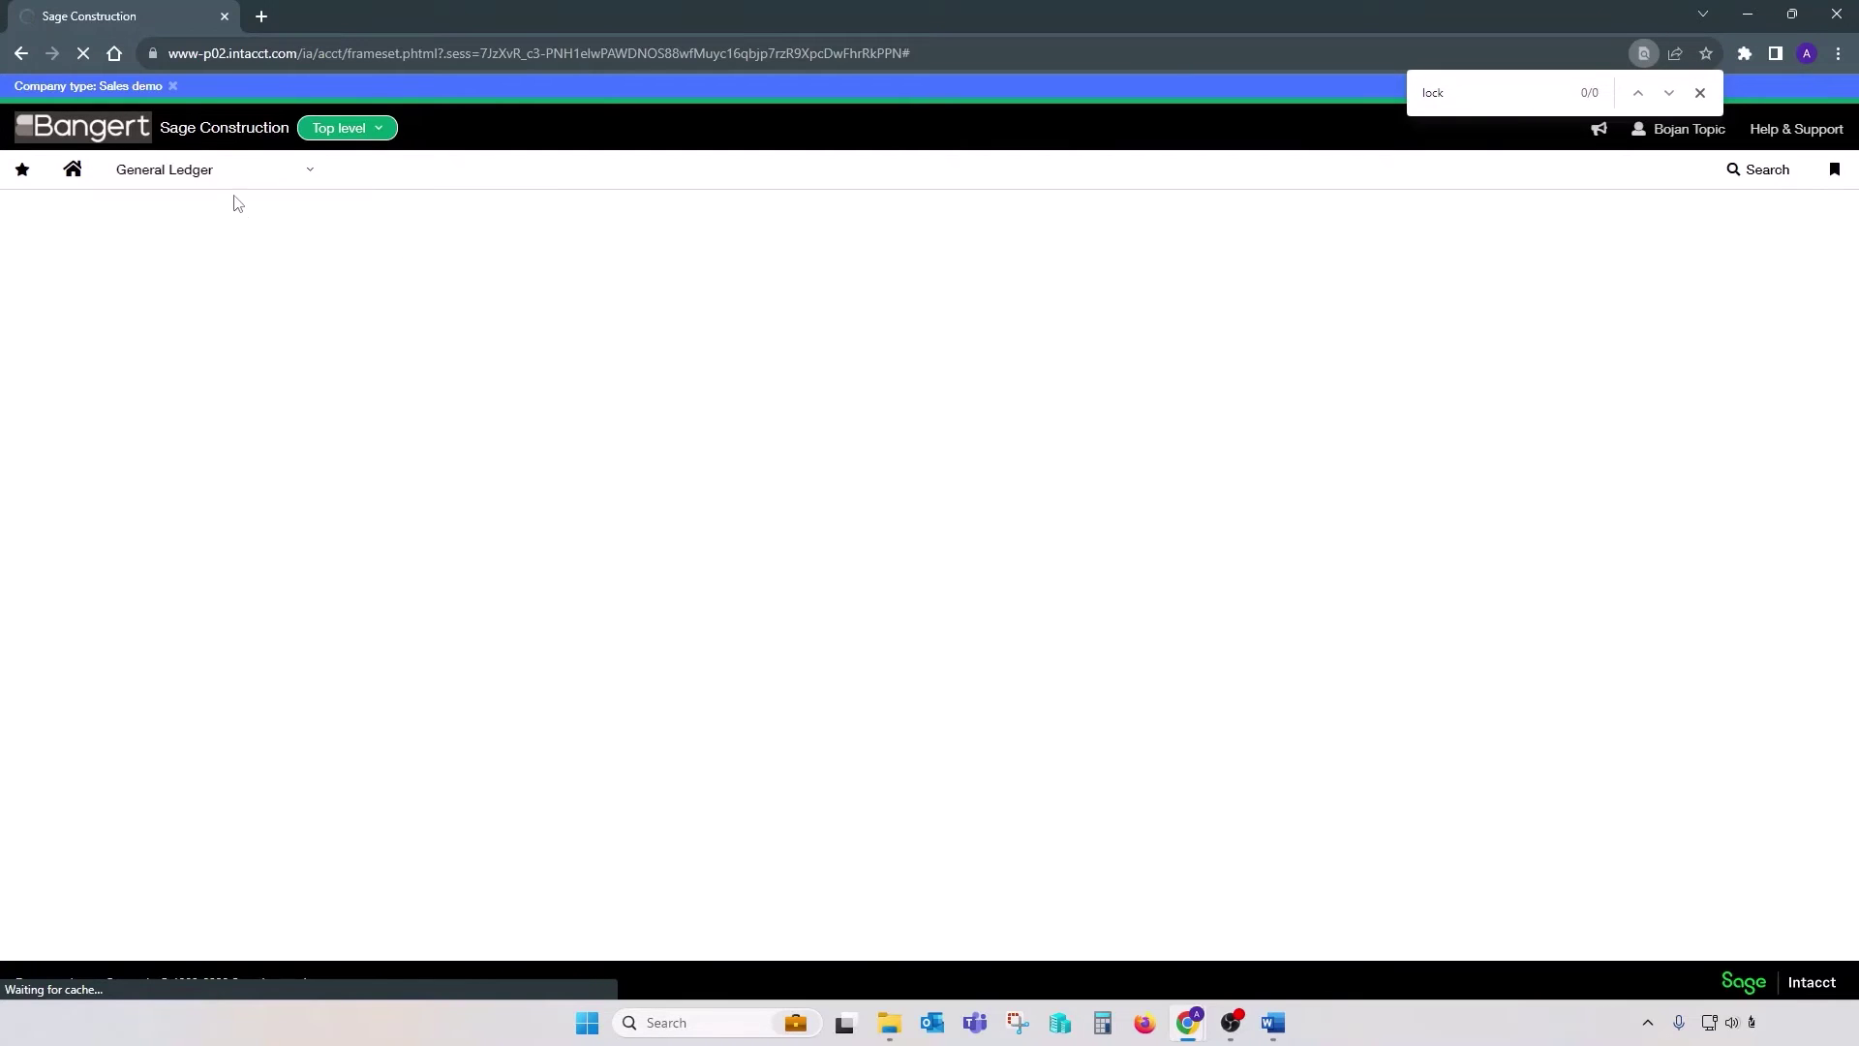
- Go to the page for opening company books in the General Ledger
{"action": "left_click", "coordinate": [230, 184]}
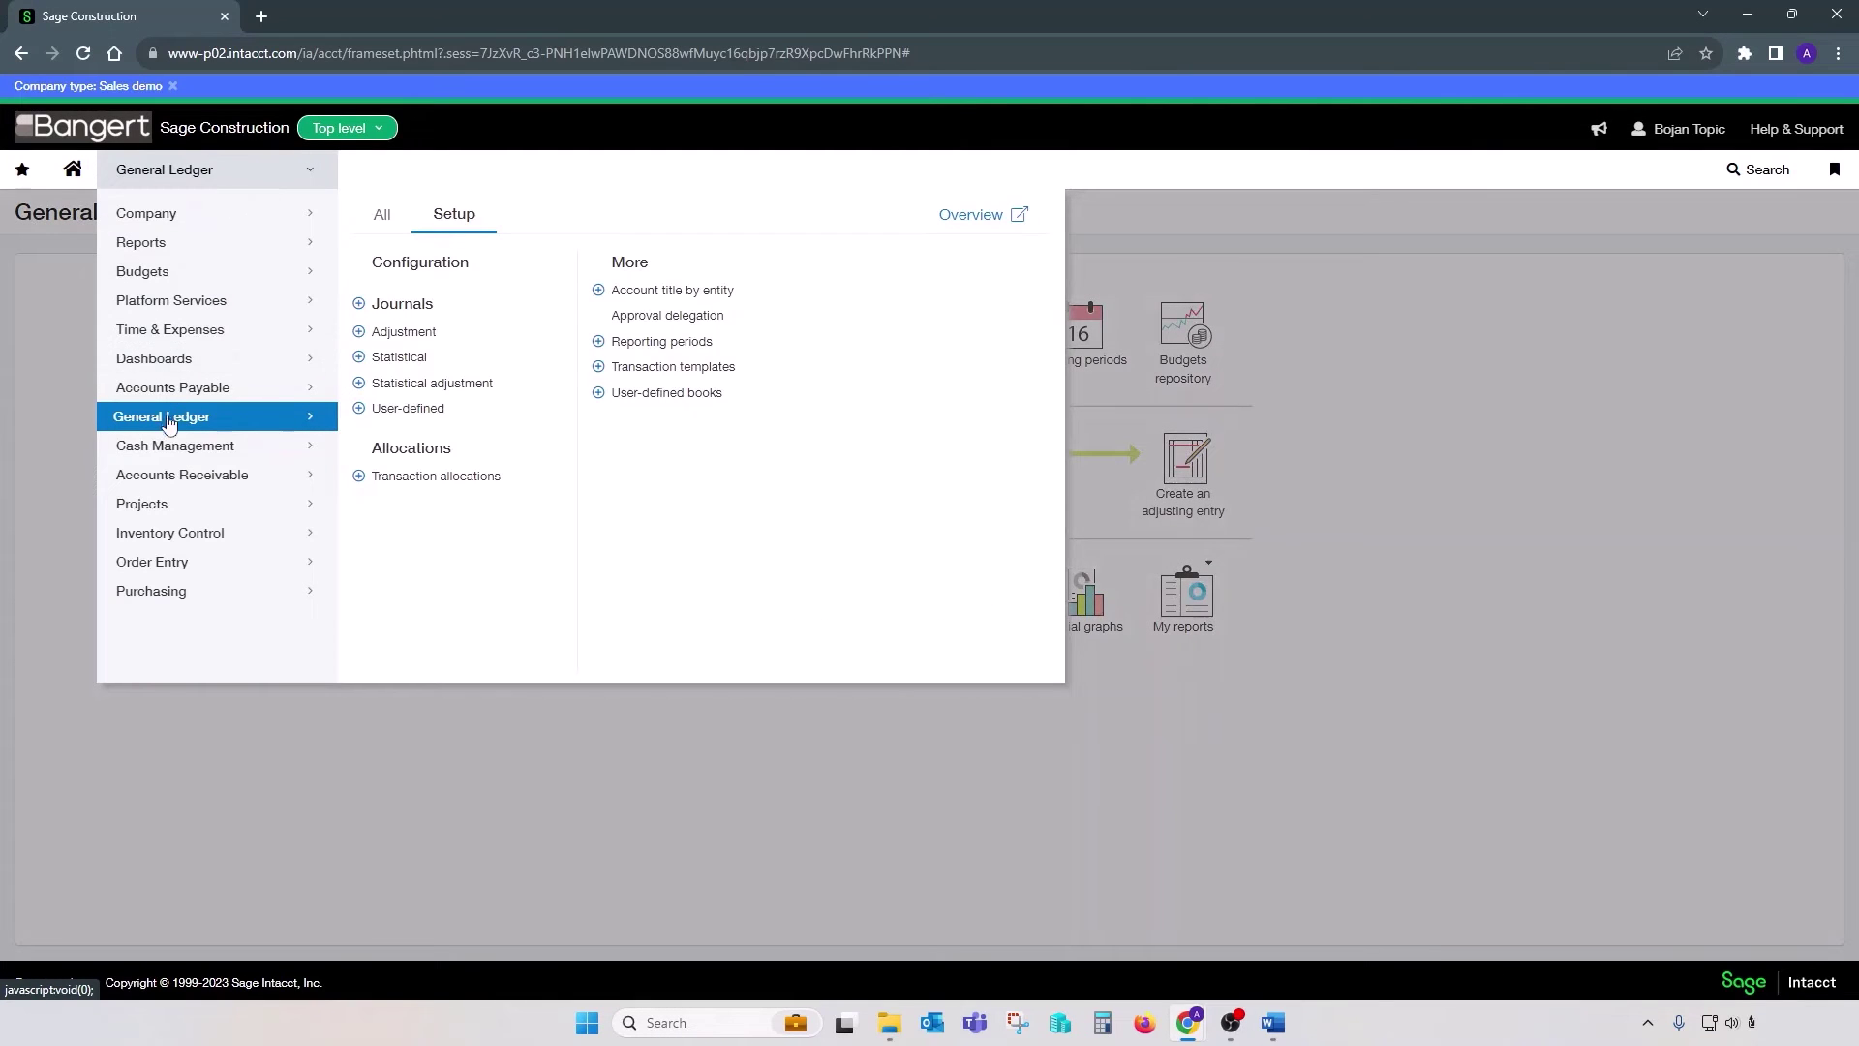
{"action": "left_click", "coordinate": [383, 215]}
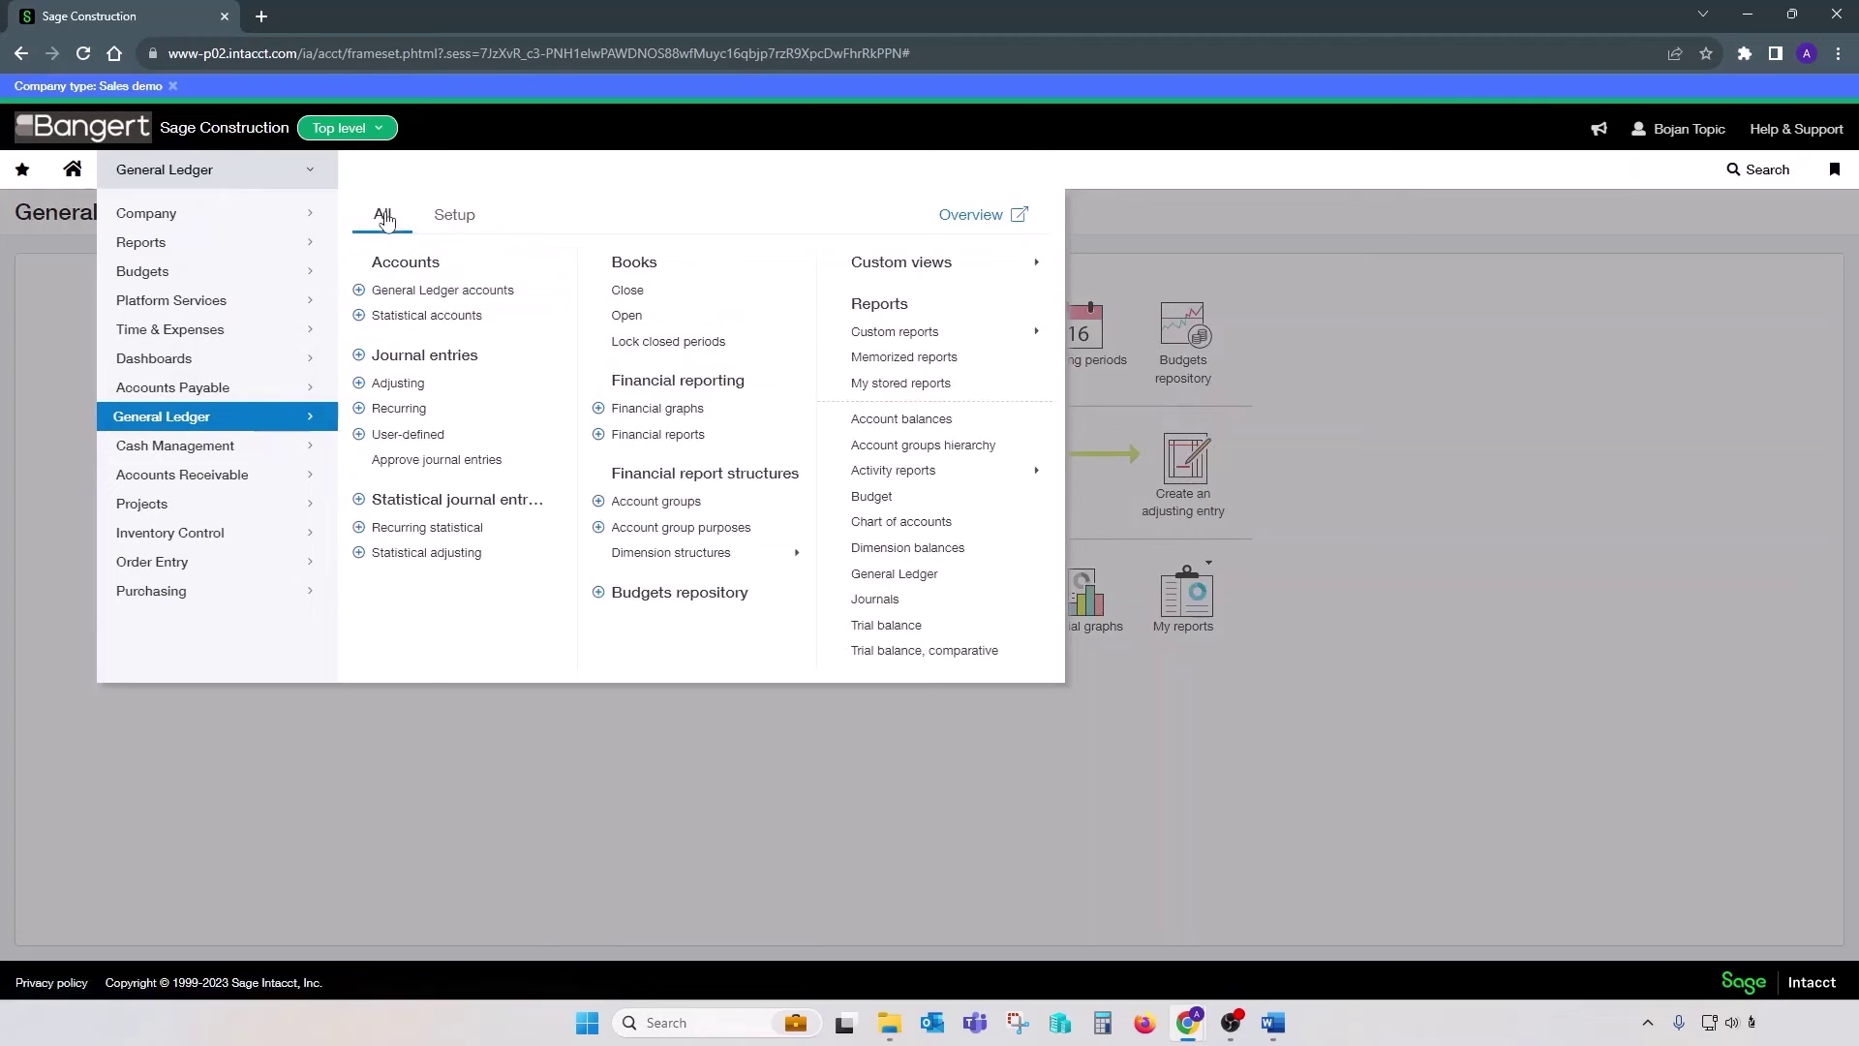
{"action": "left_click", "coordinate": [668, 342]}
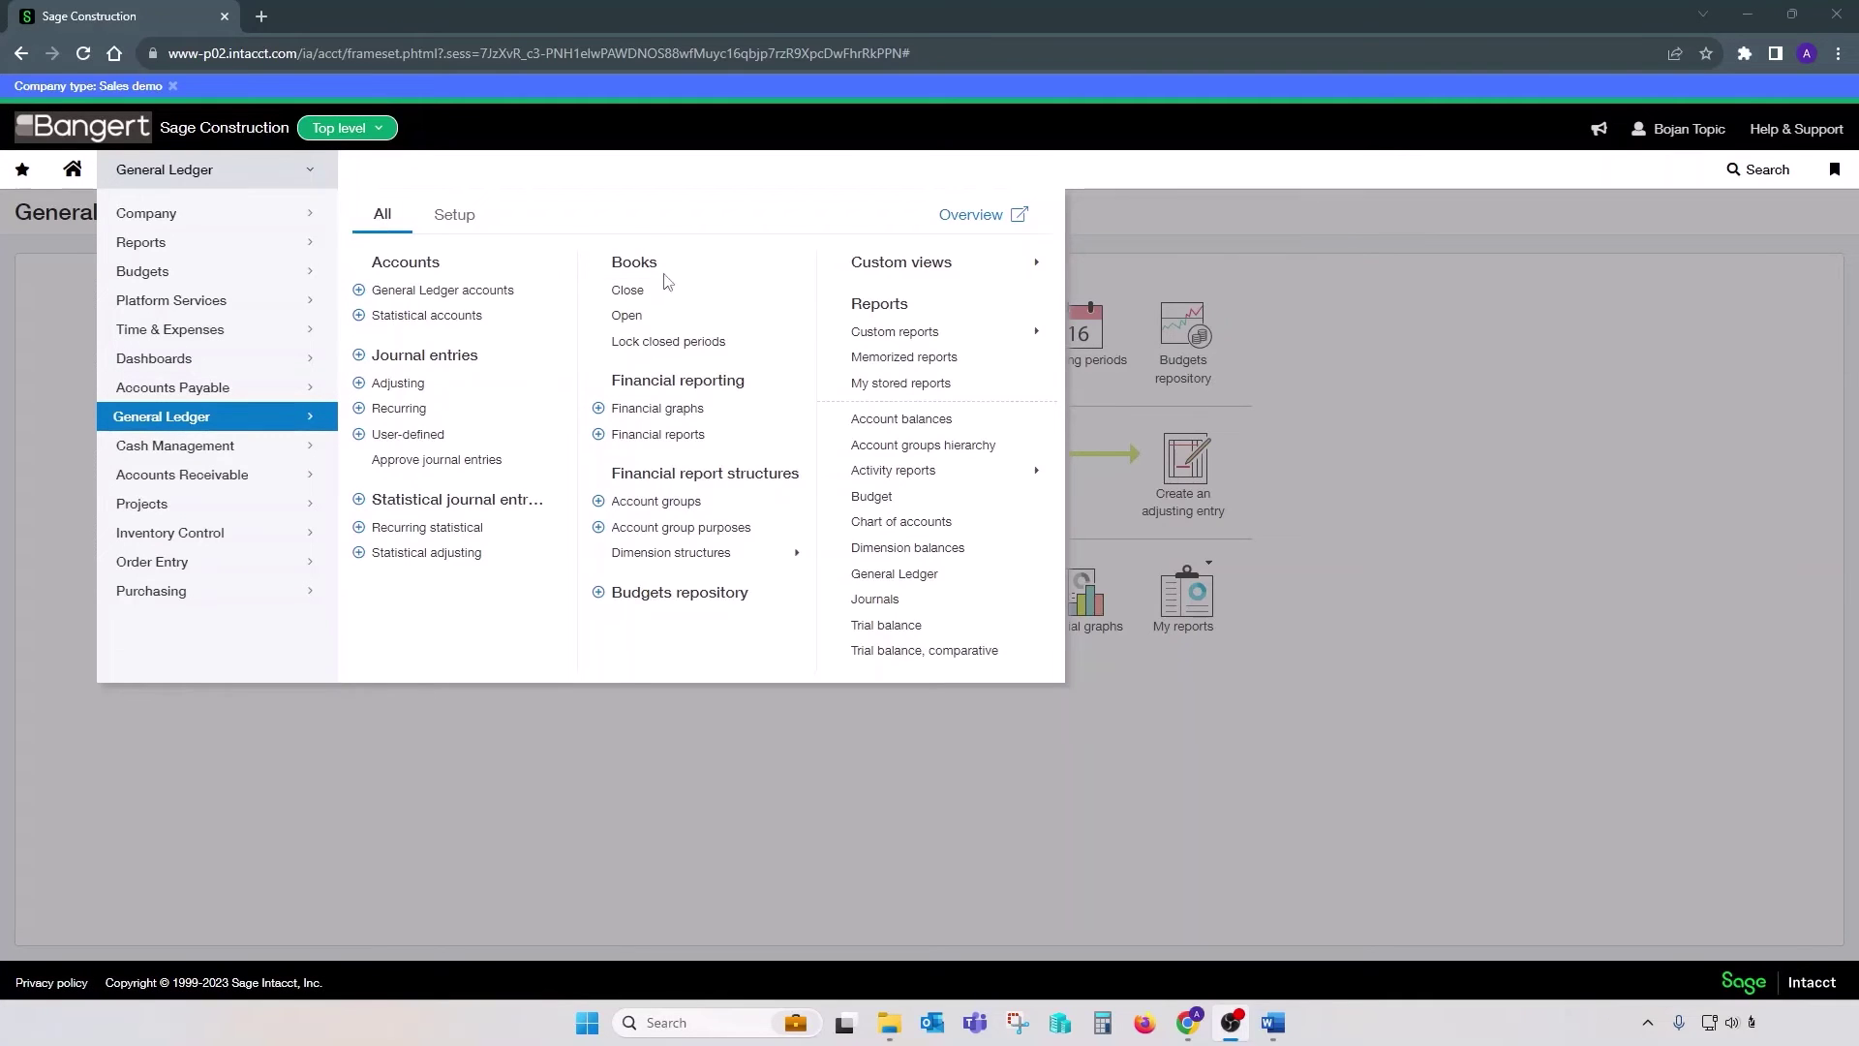
{"action": "left_click", "coordinate": [655, 320]}
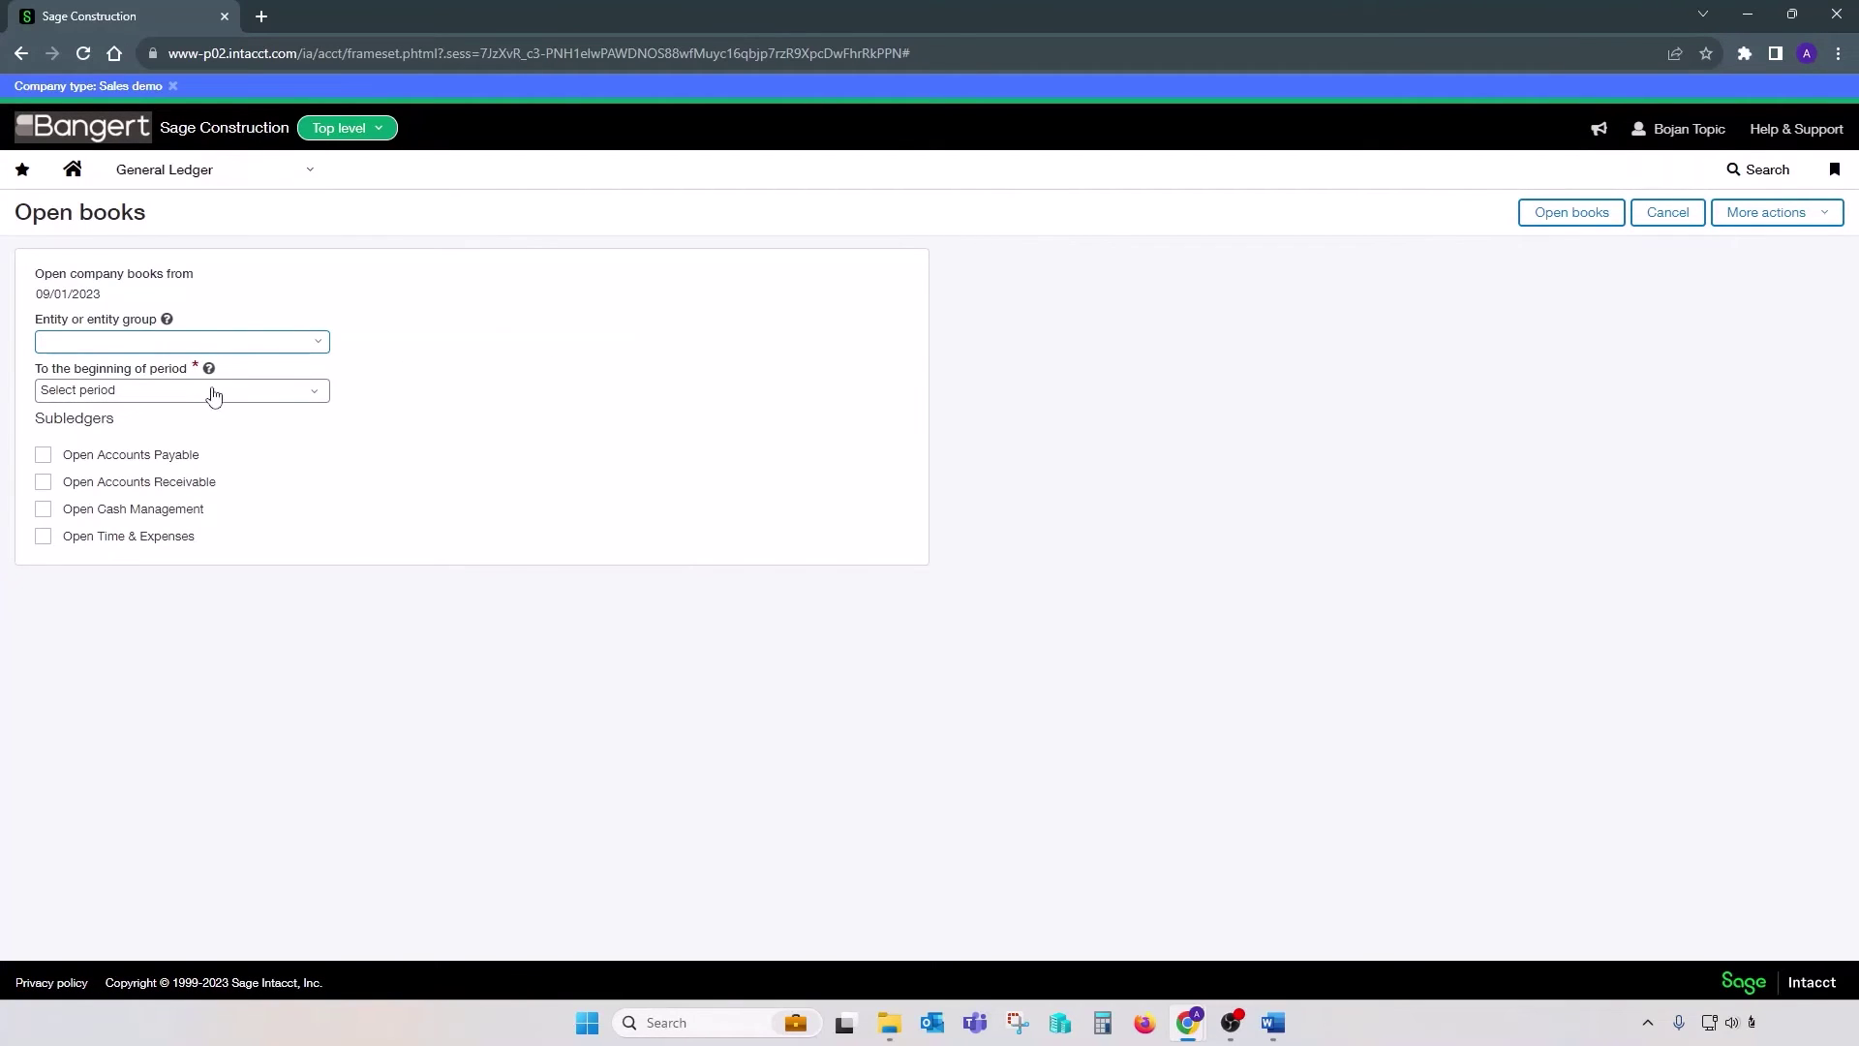
- Open the company books to the beginning of period Month Ended June 2023, including the Accounts Payable subledger, with no entity selected
{"action": "left_click", "coordinate": [315, 396]}
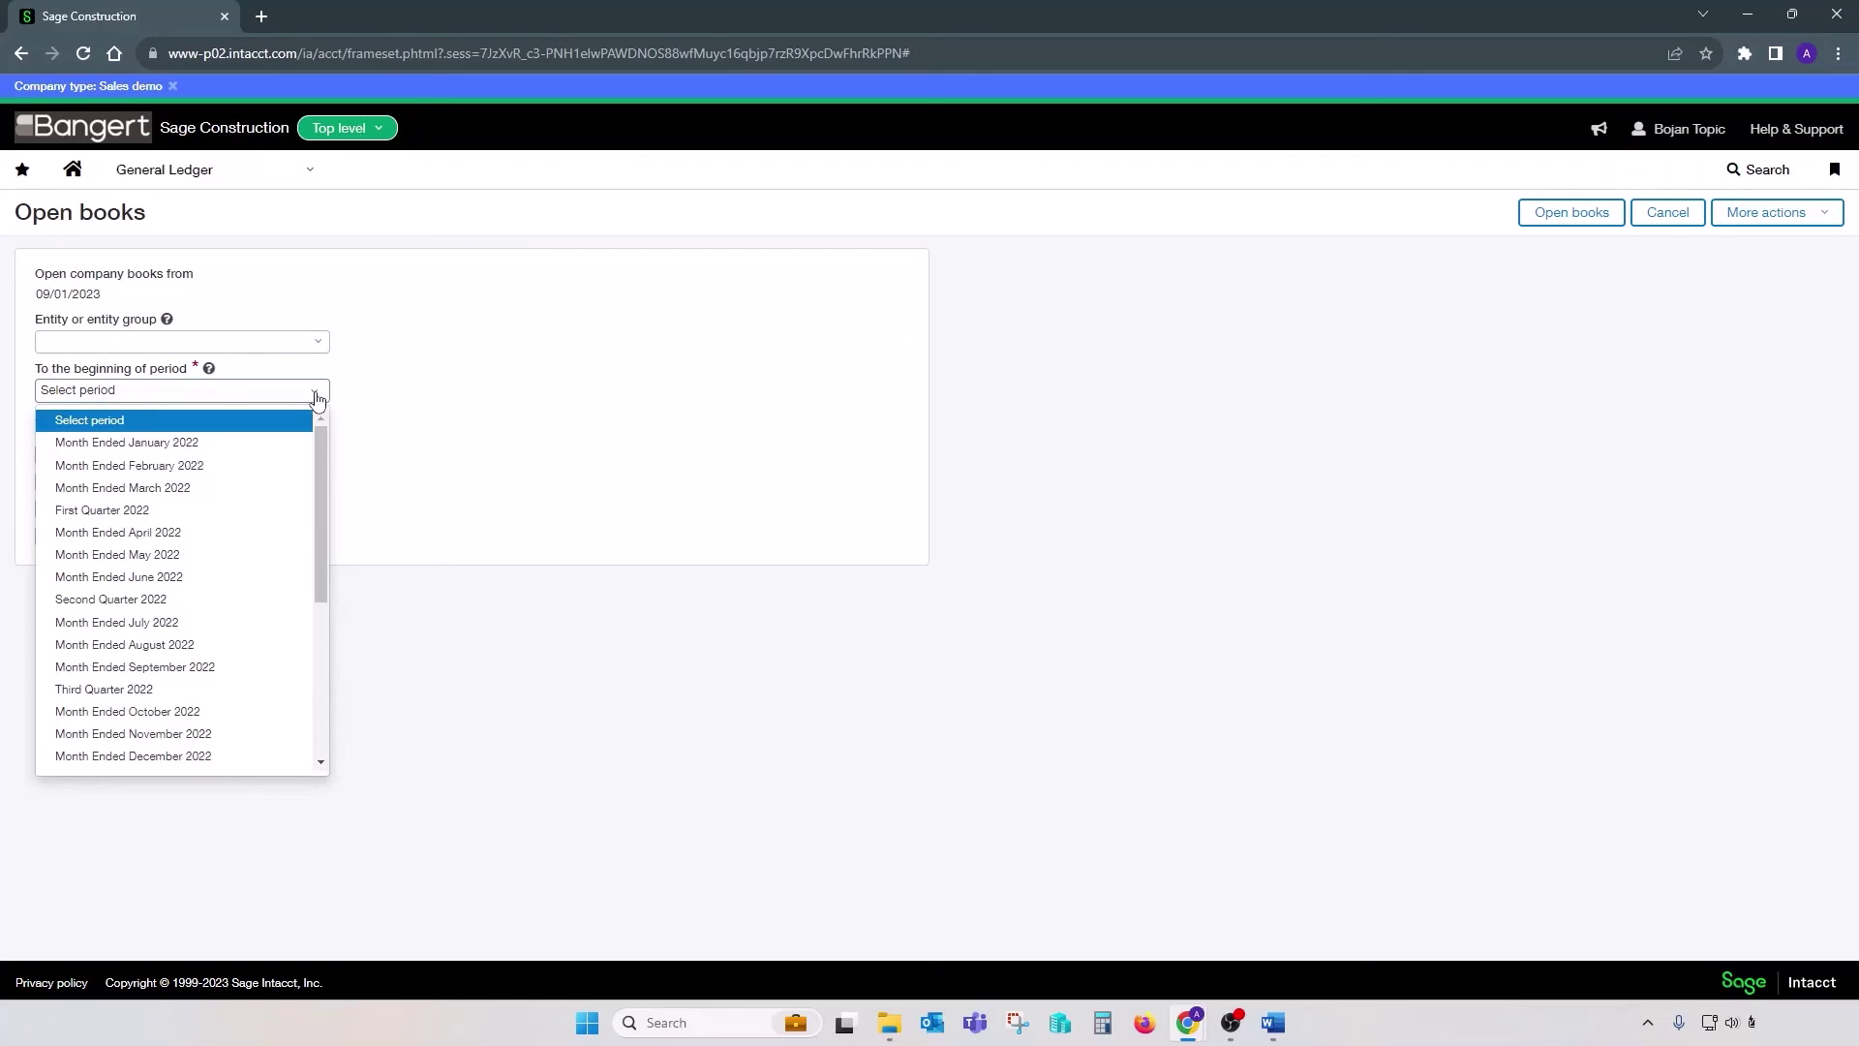
{"action": "left_click_drag", "start_coordinate": [322, 529], "coordinate": [301, 685]}
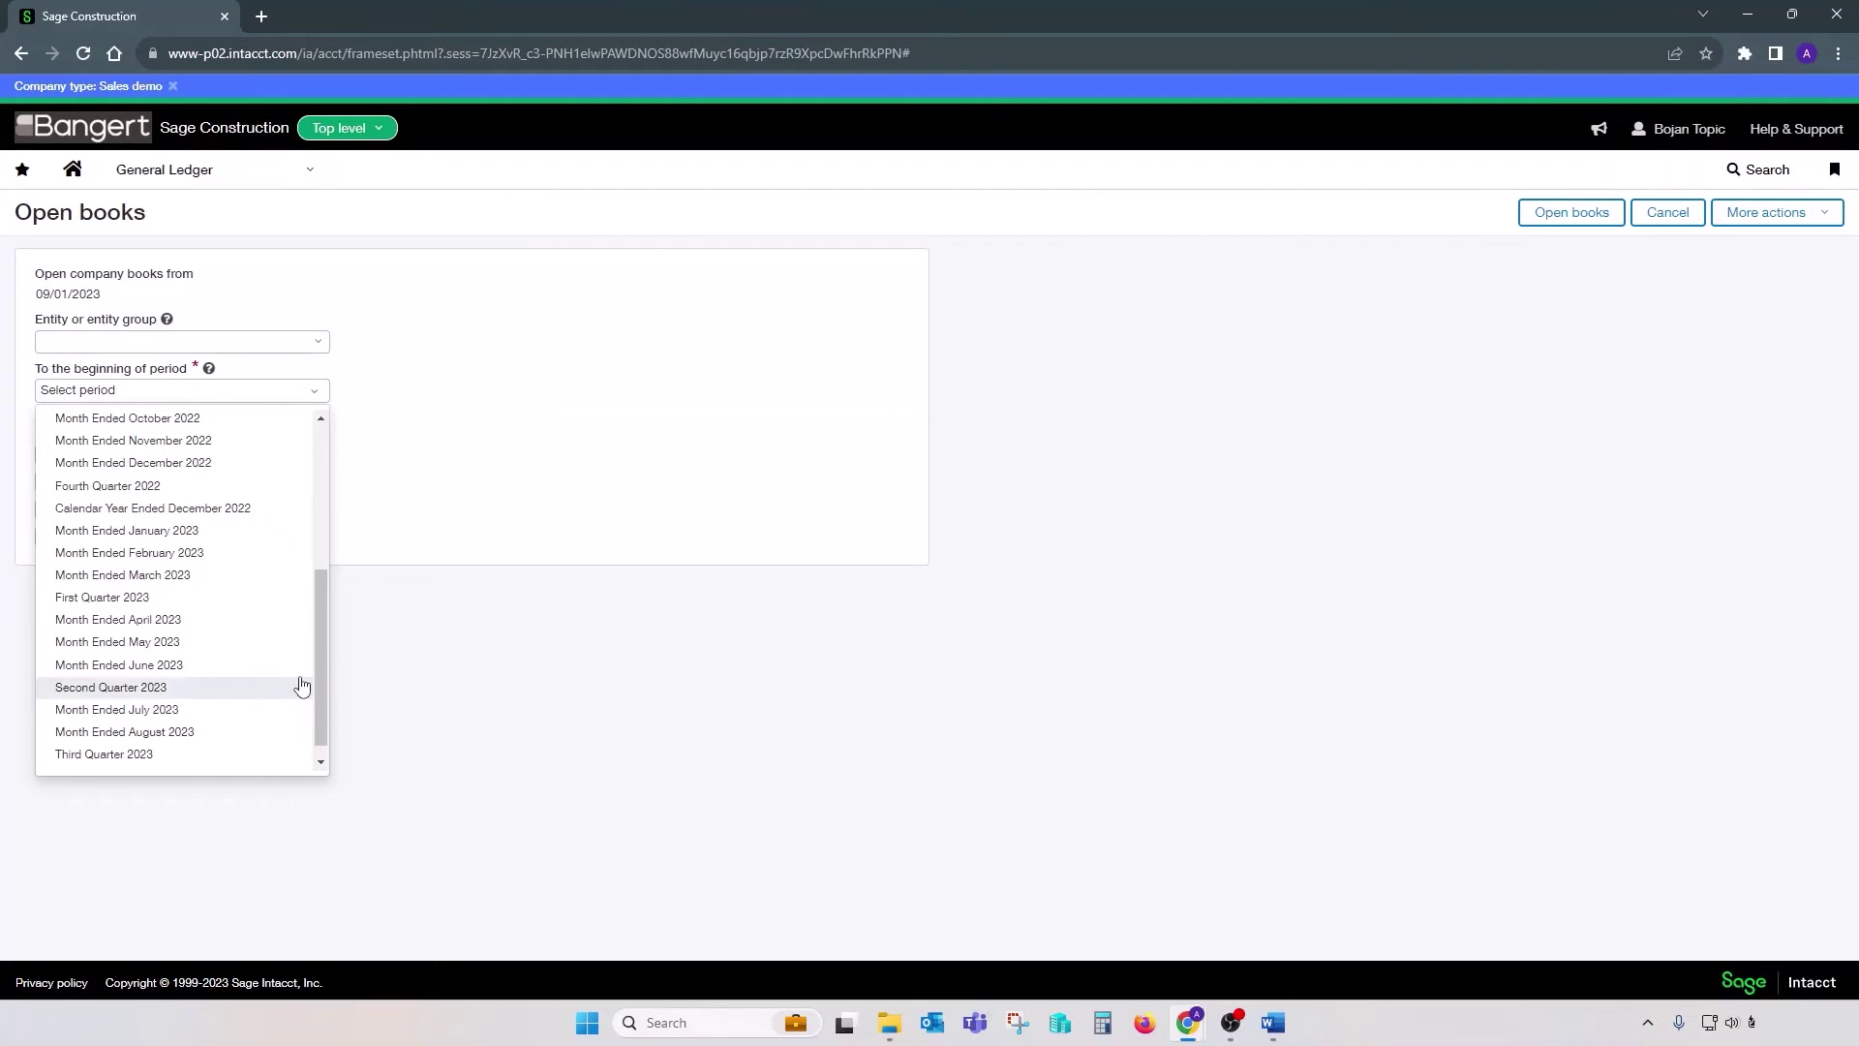
{"action": "left_click", "coordinate": [228, 668]}
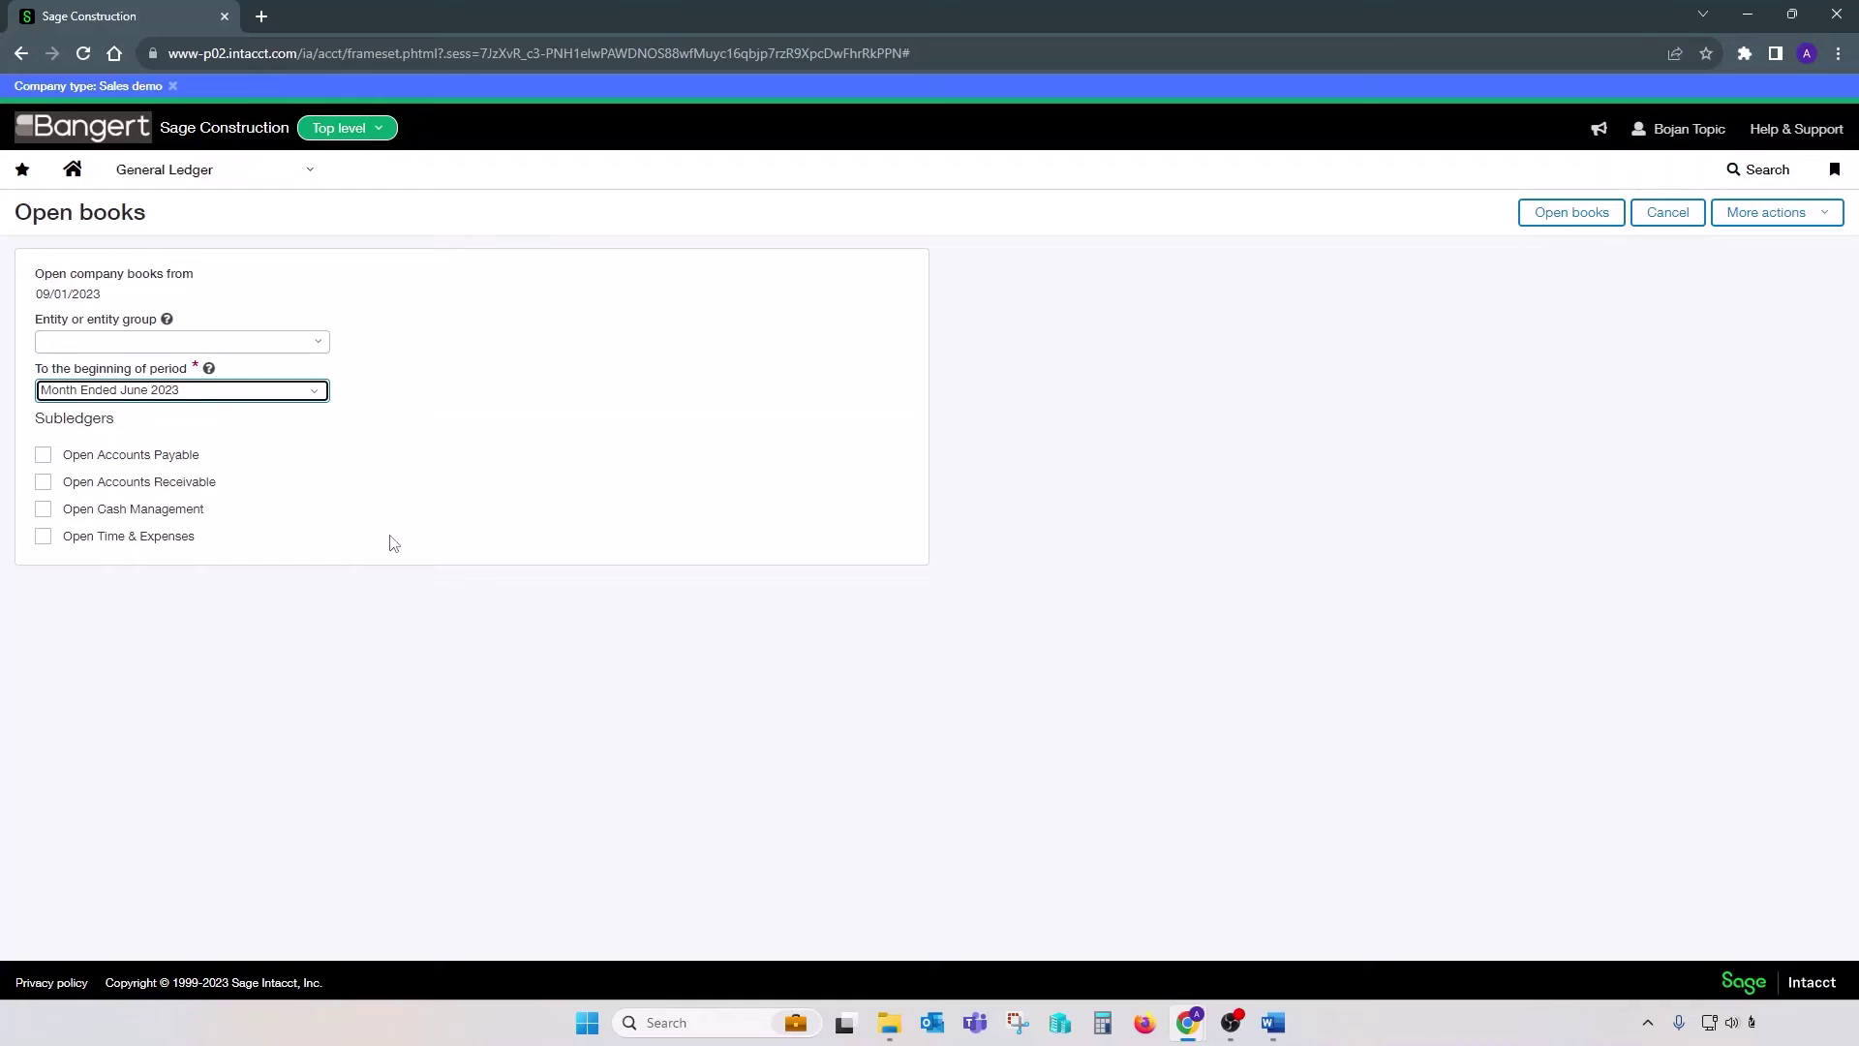
{"action": "left_click", "coordinate": [142, 345]}
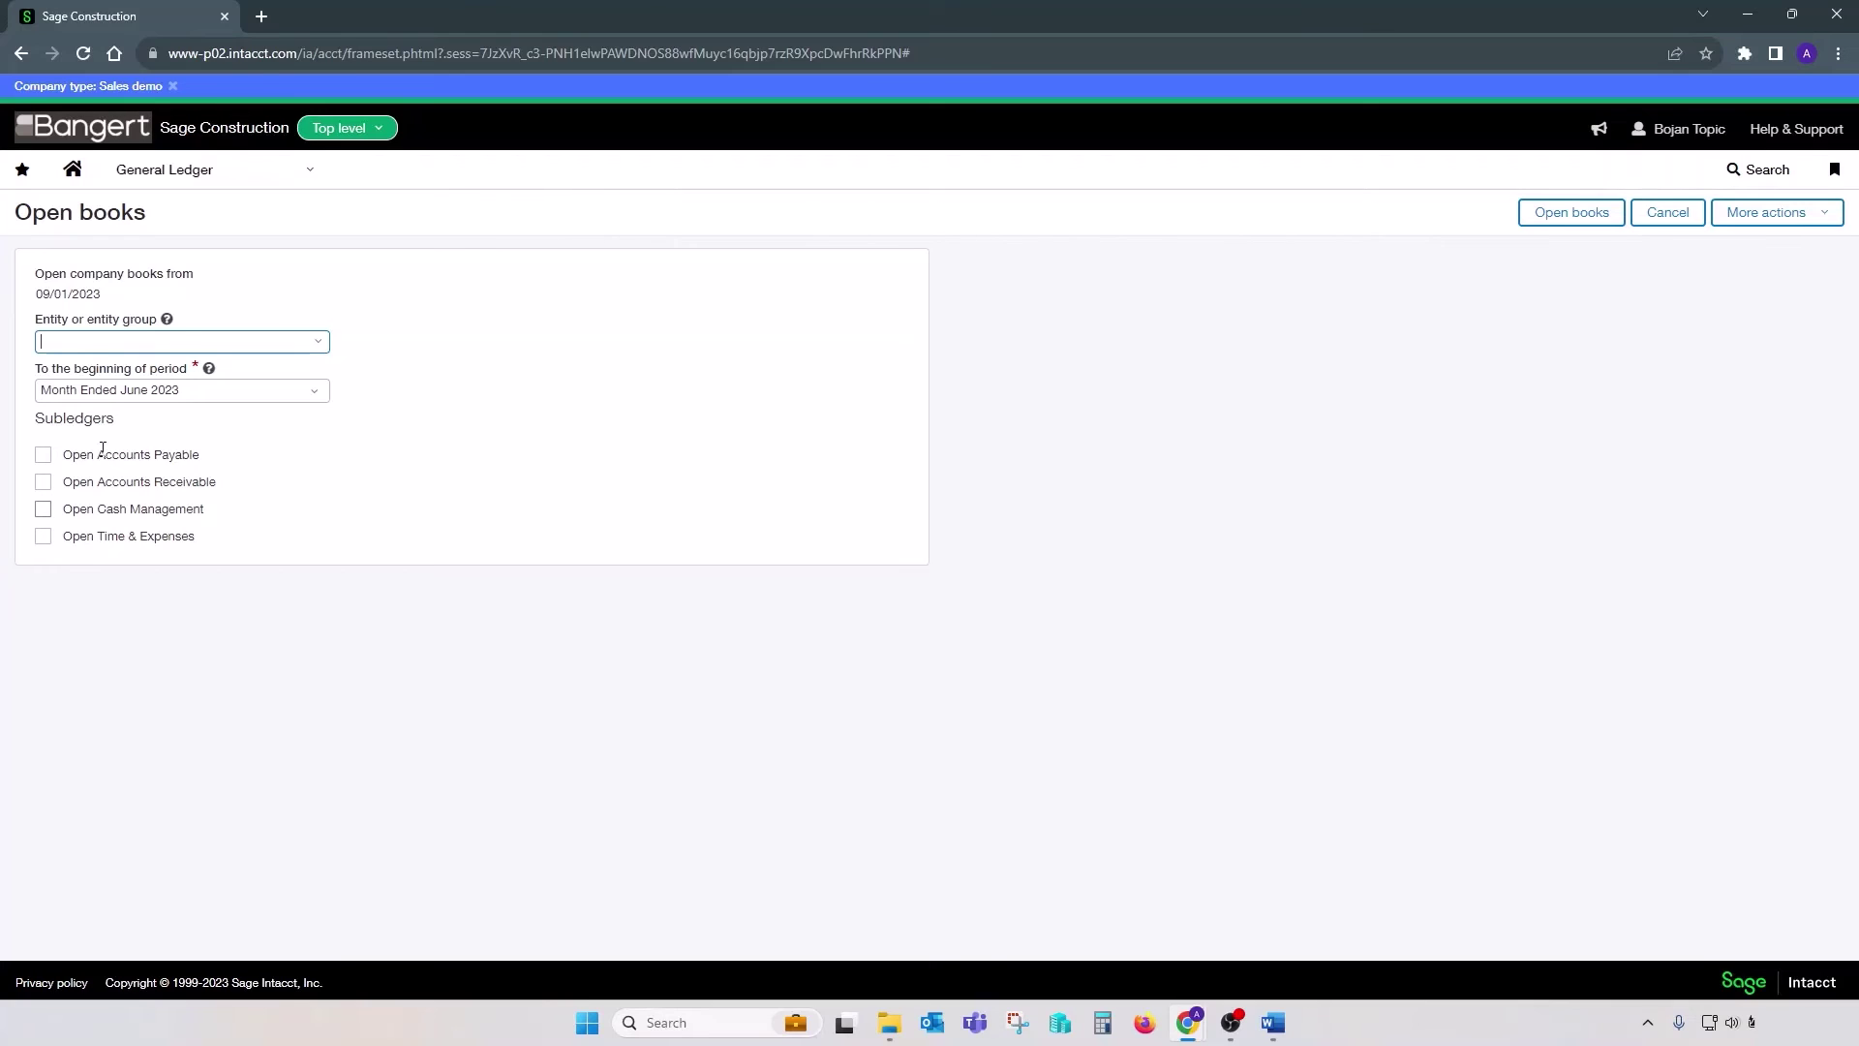
{"action": "left_click", "coordinate": [43, 455]}
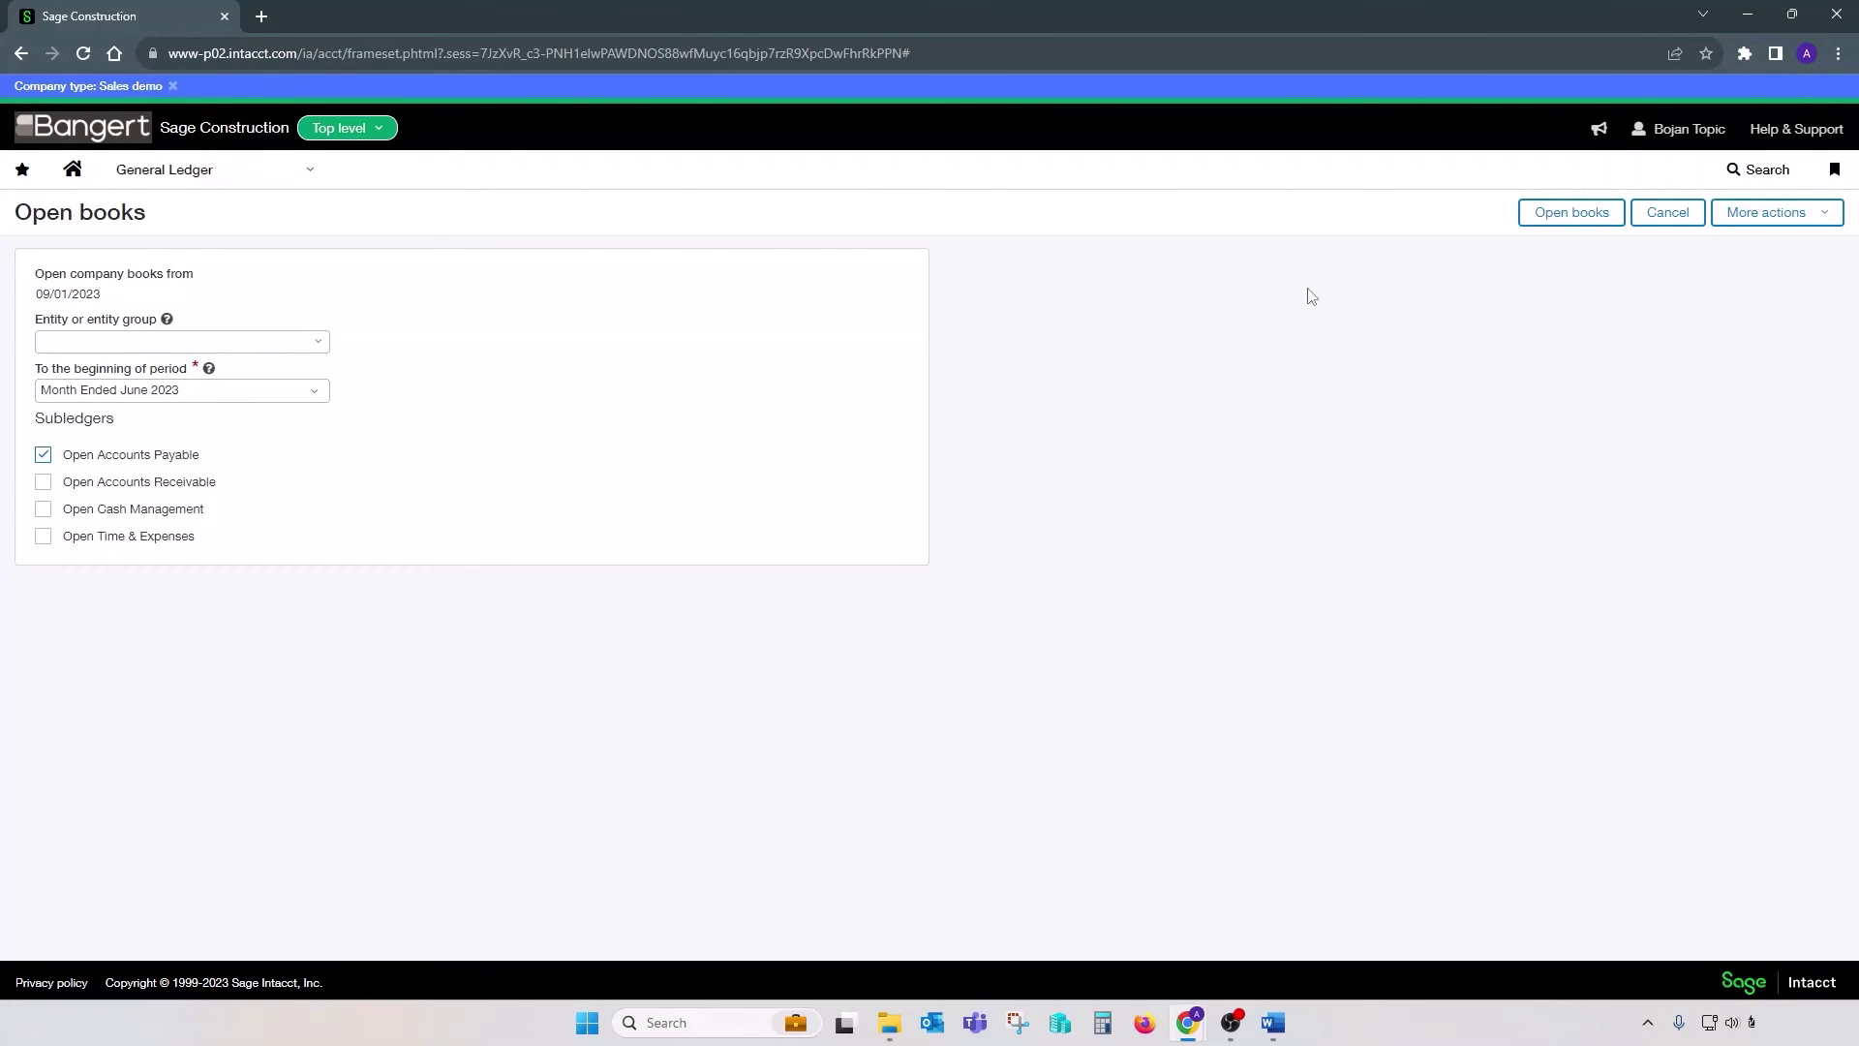
{"action": "left_click", "coordinate": [1571, 213]}
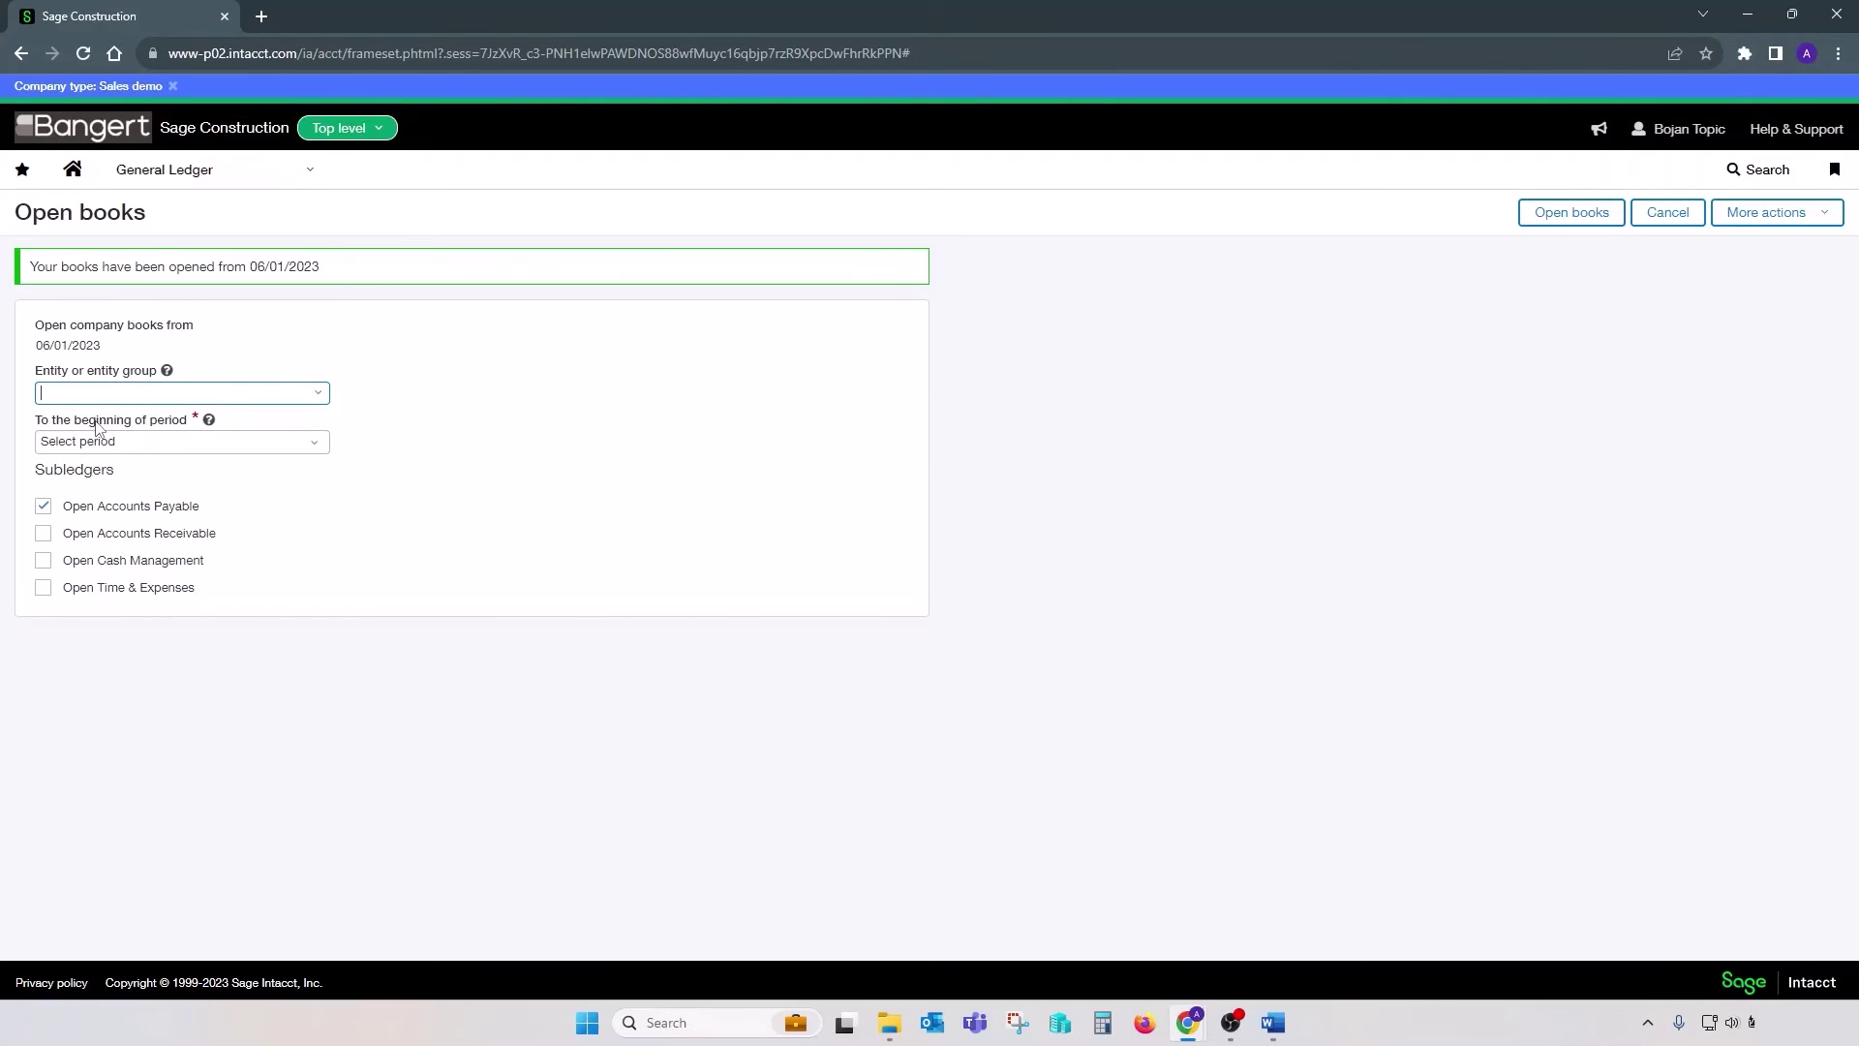
{"action": "left_click", "coordinate": [1858, 368]}
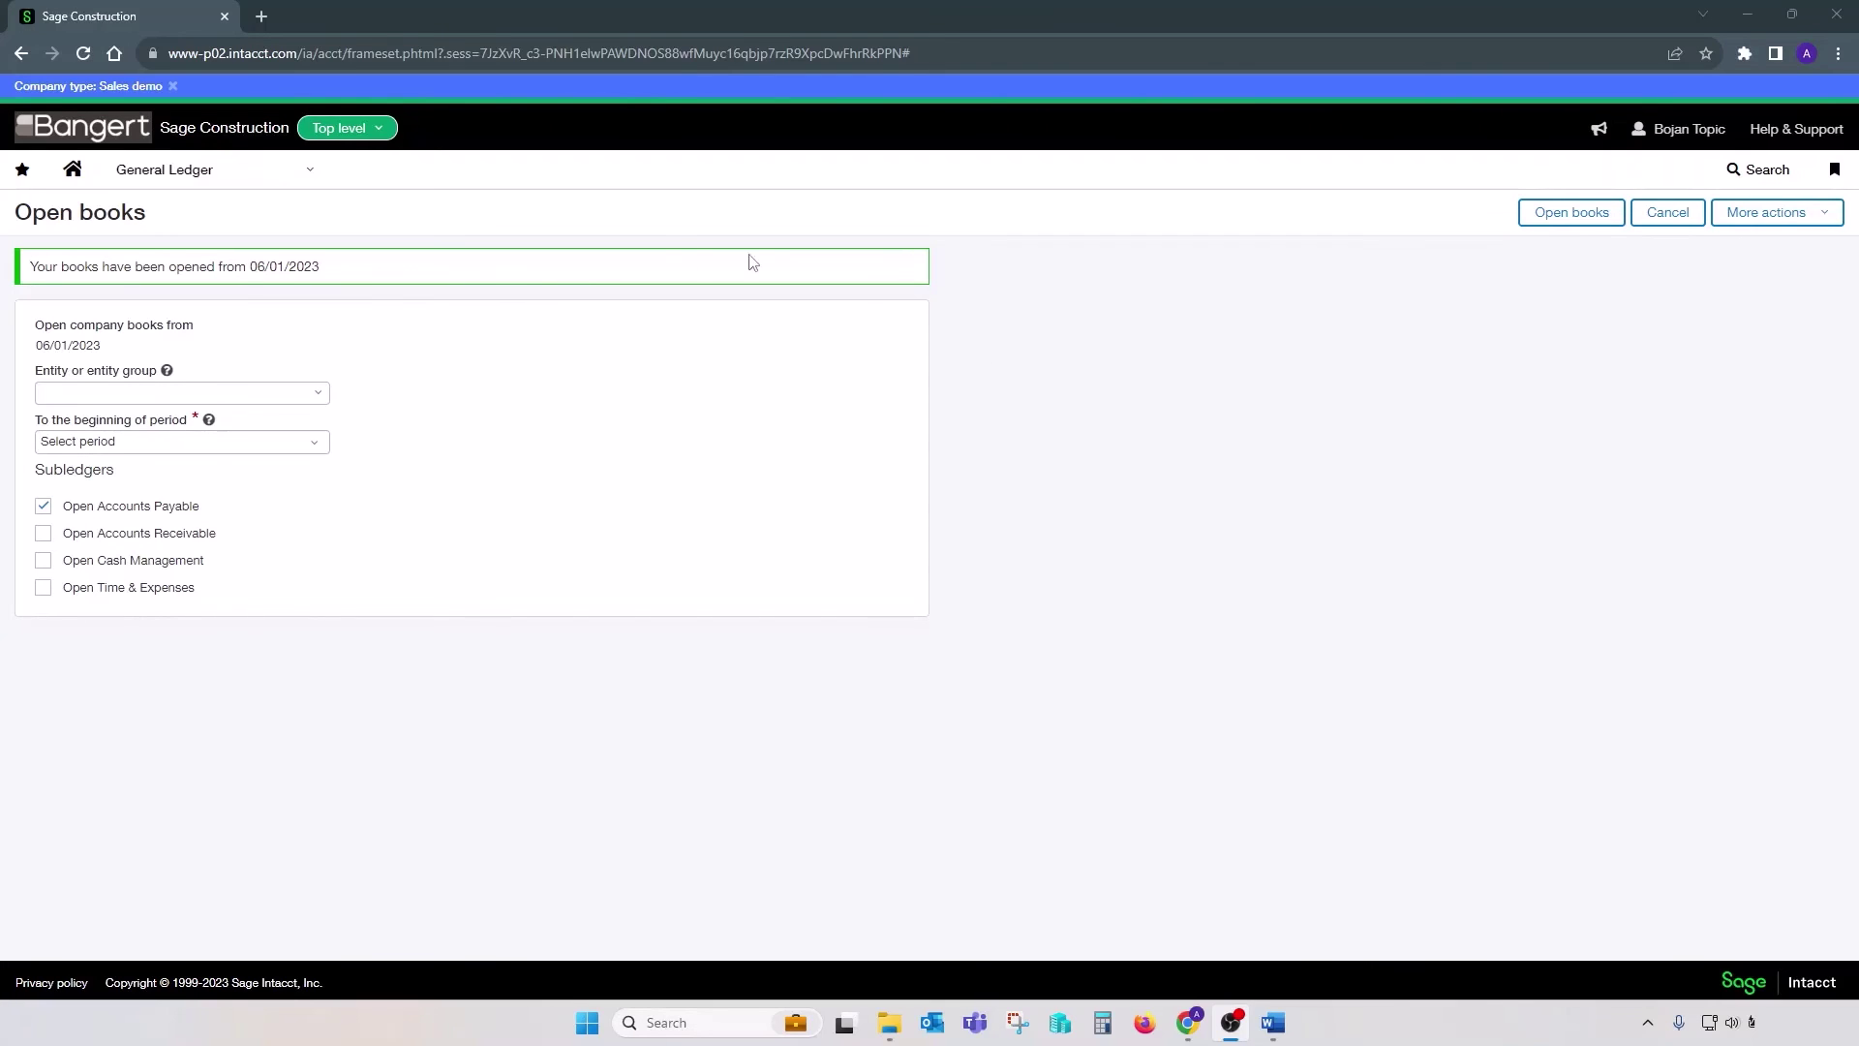
- Display the list of reporting periods set up in the General Ledger
{"action": "left_click", "coordinate": [237, 180]}
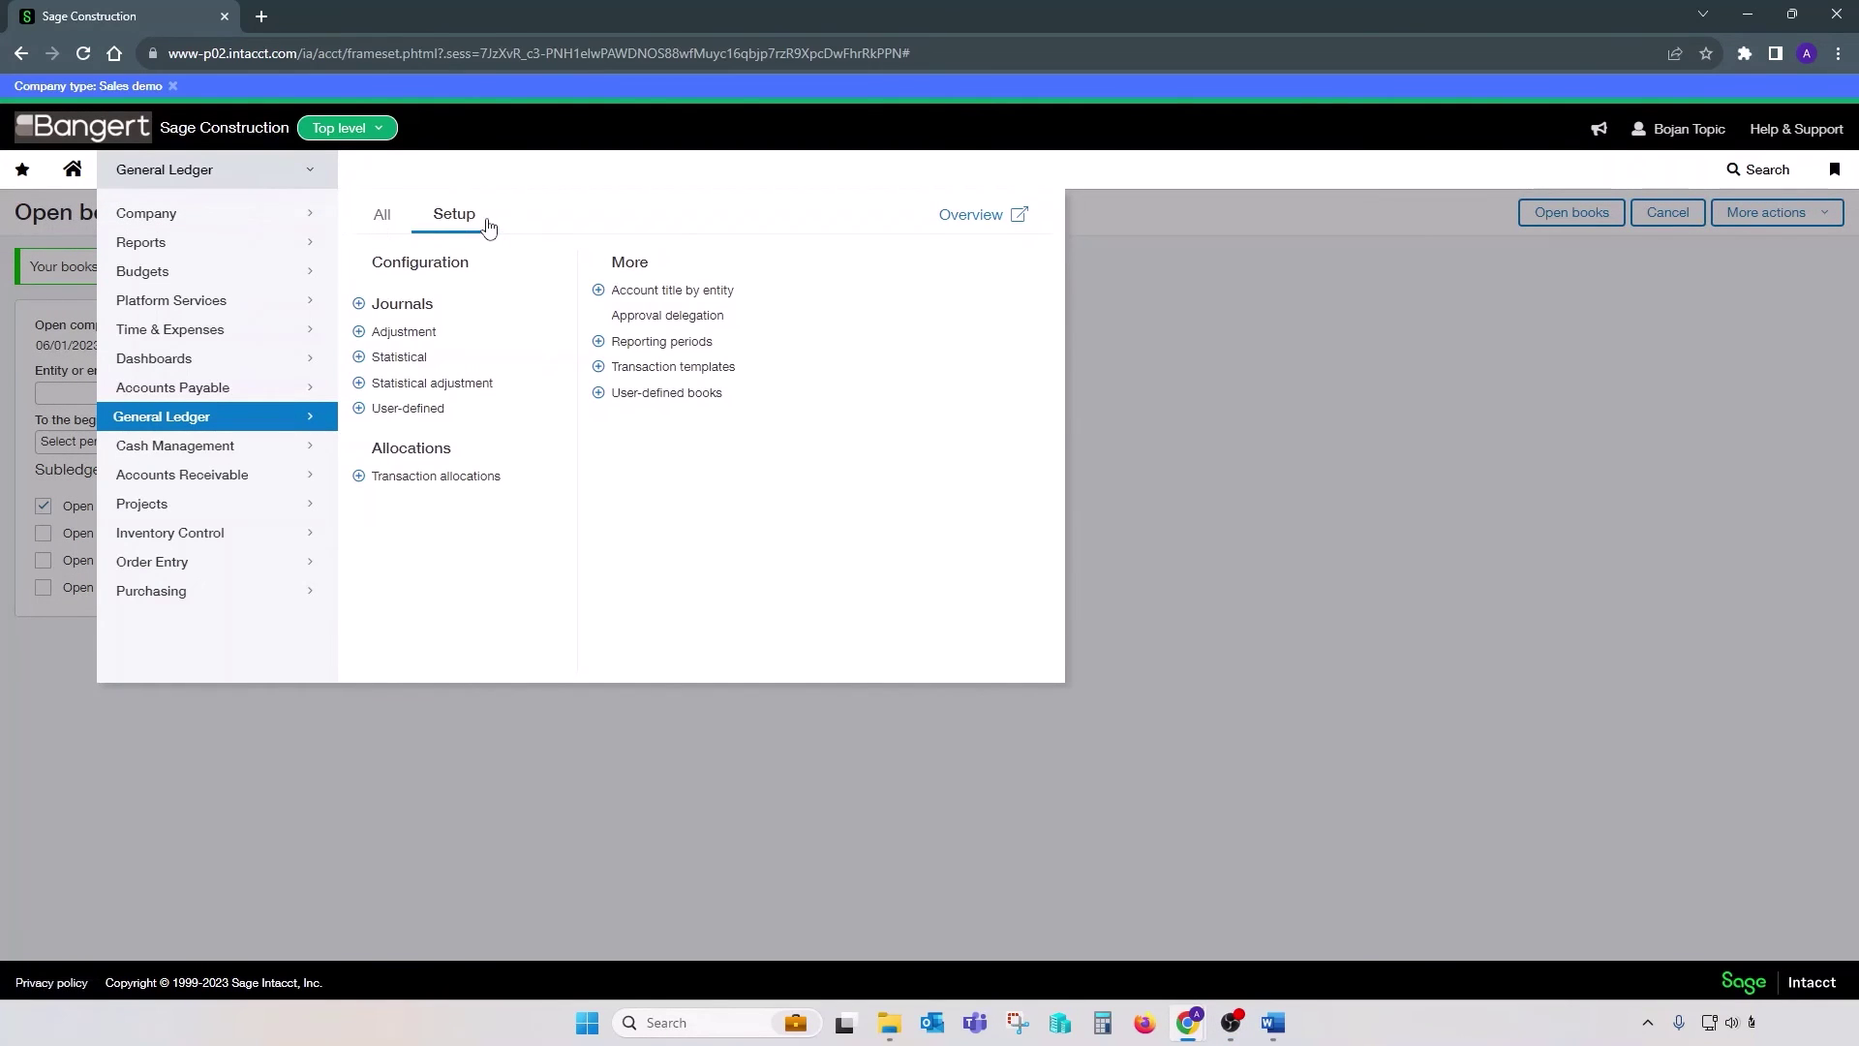
{"action": "left_click", "coordinate": [677, 350]}
{"action": "left_click", "coordinate": [1024, 166]}
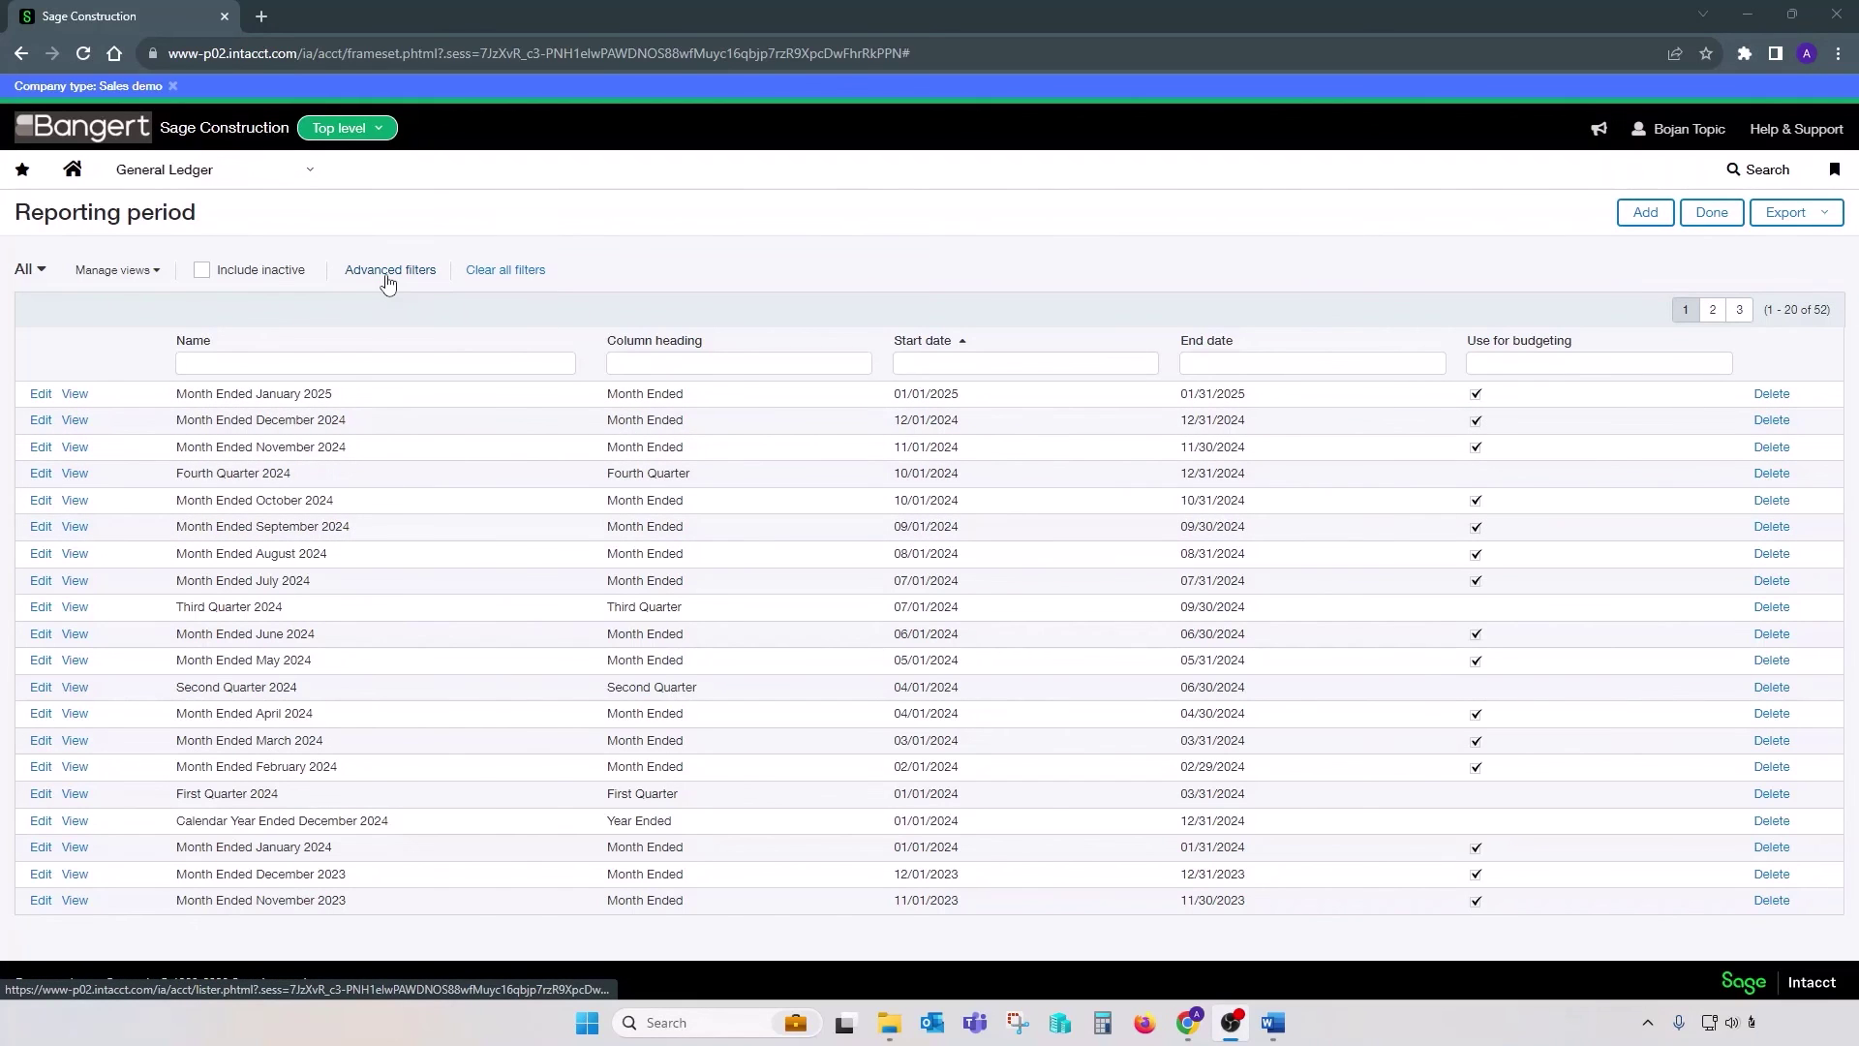
{"action": "left_click", "coordinate": [235, 179]}
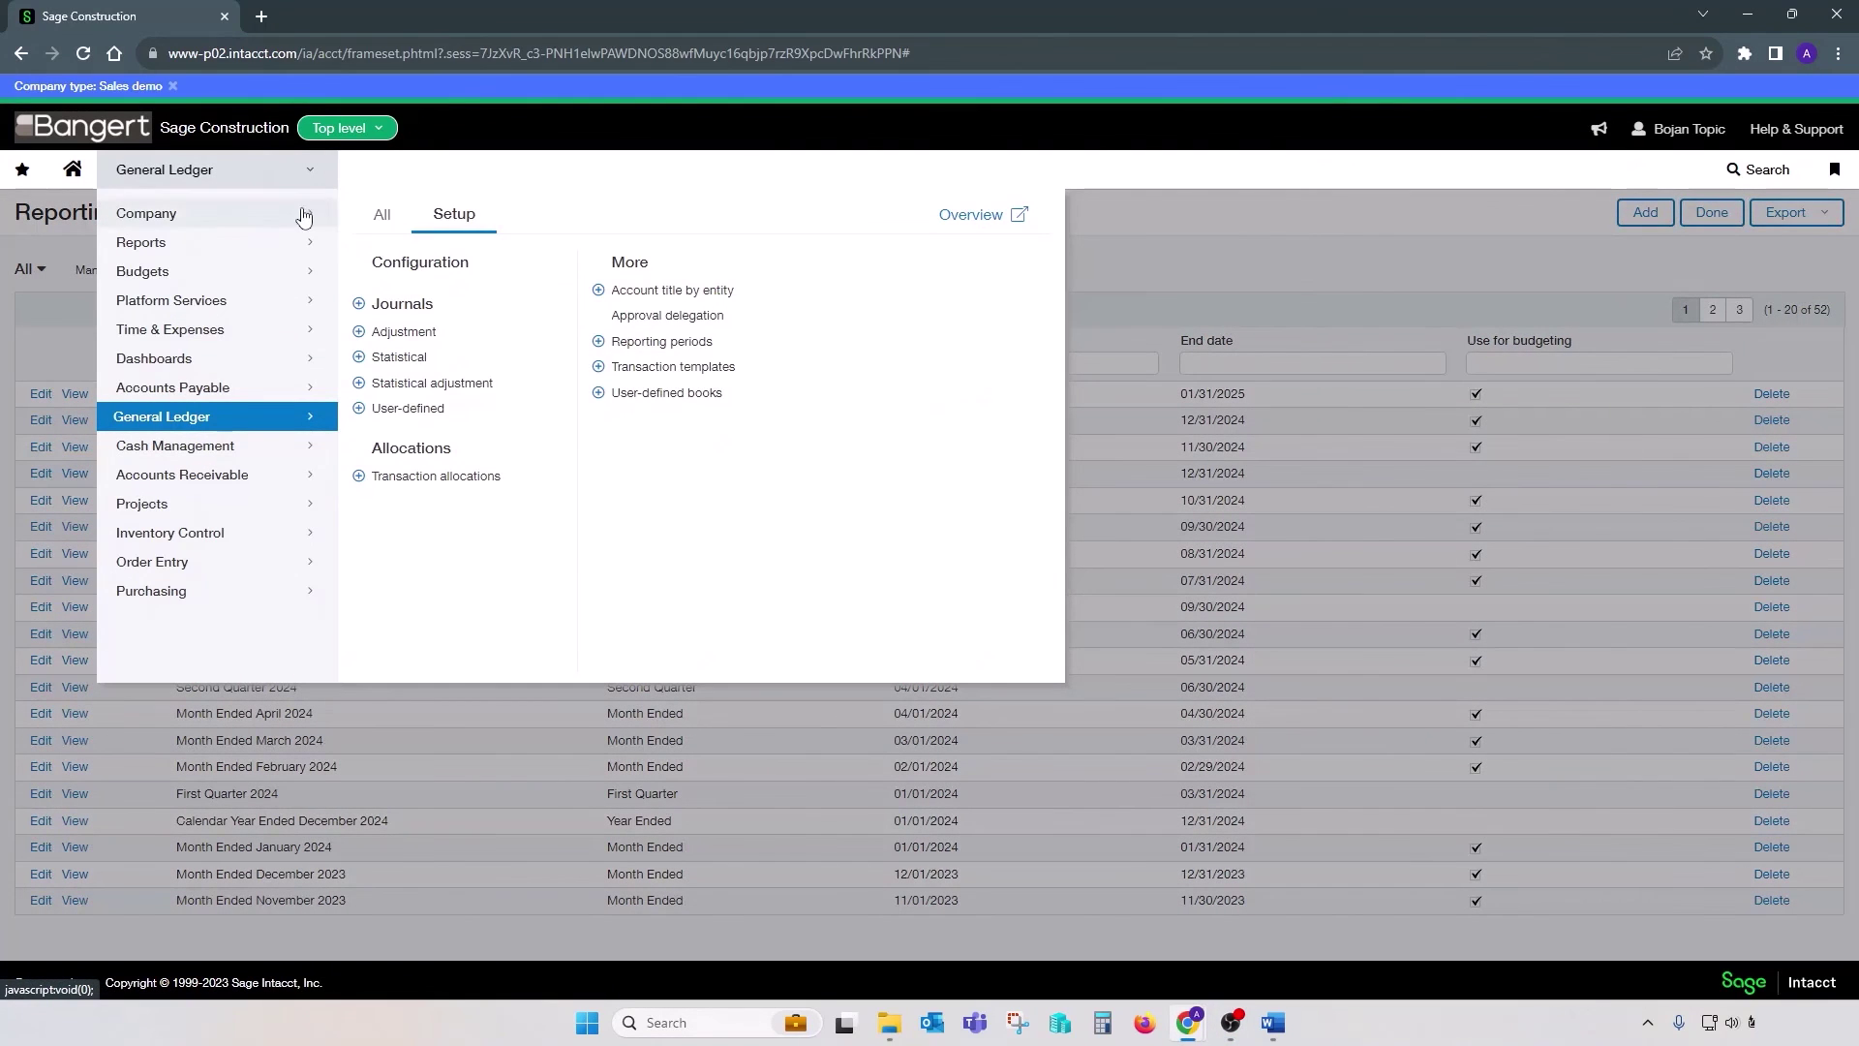